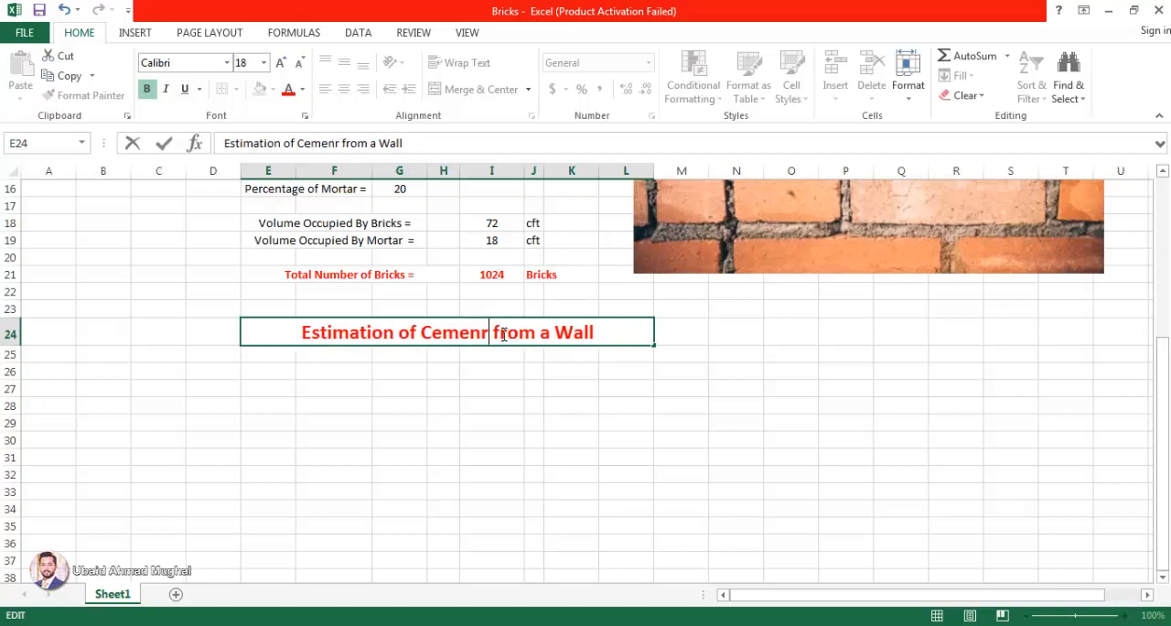
# Step: Correct the heading in row 24 to read "Estimation of Cement & Sand from a Wall"
pyautogui.write('& Sand')
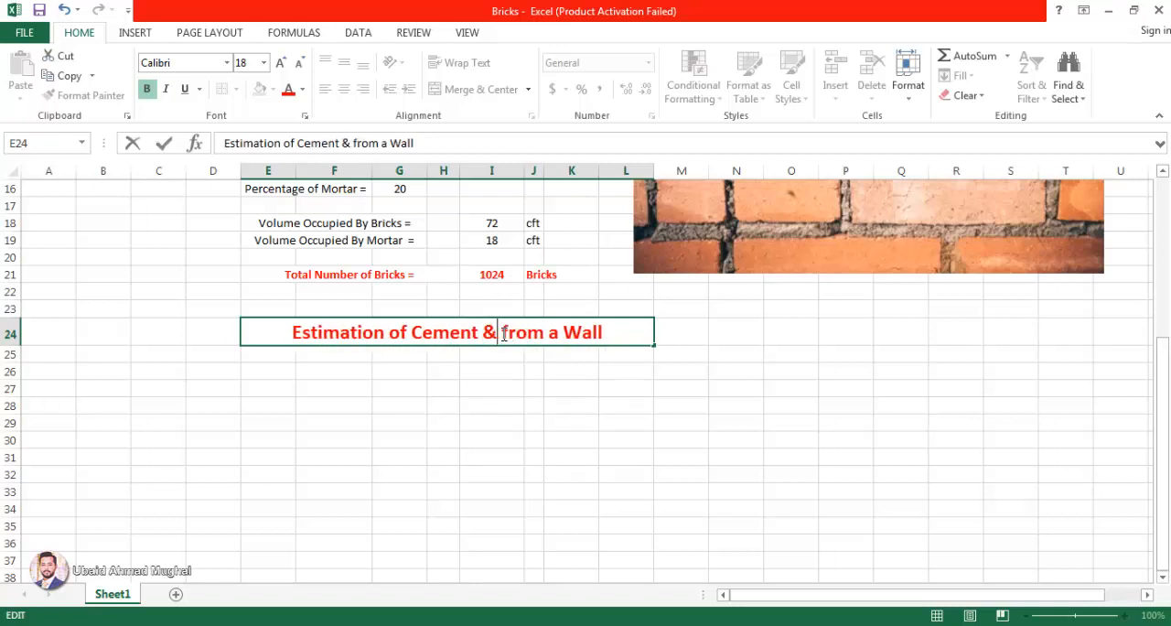
pyautogui.click(615, 385)
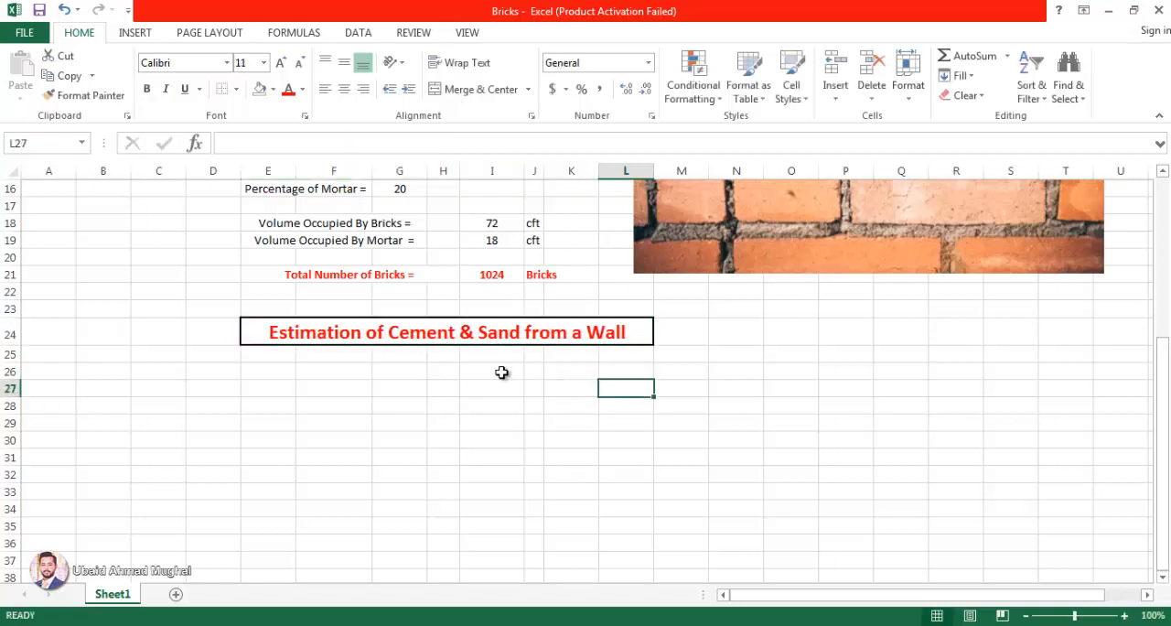
# Step: Merge and center cells E26:G26 below the cement and sand heading
pyautogui.moveTo(340, 371); pyautogui.dragTo(404, 370)
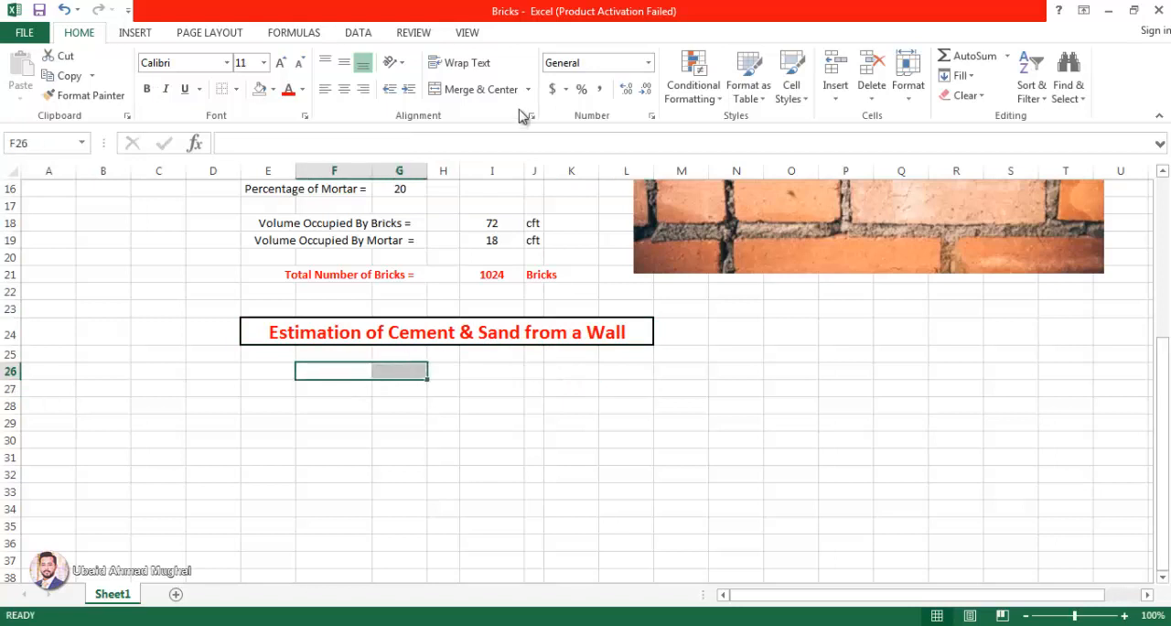
pyautogui.click(477, 89)
pyautogui.moveTo(274, 369); pyautogui.dragTo(424, 366)
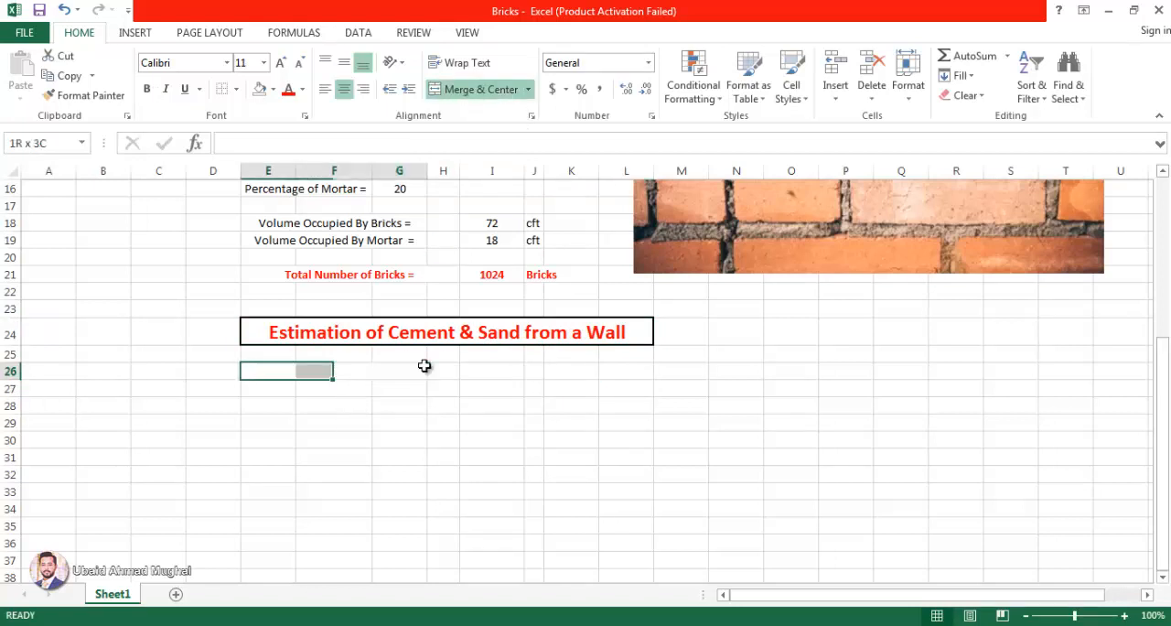
pyautogui.click(491, 89)
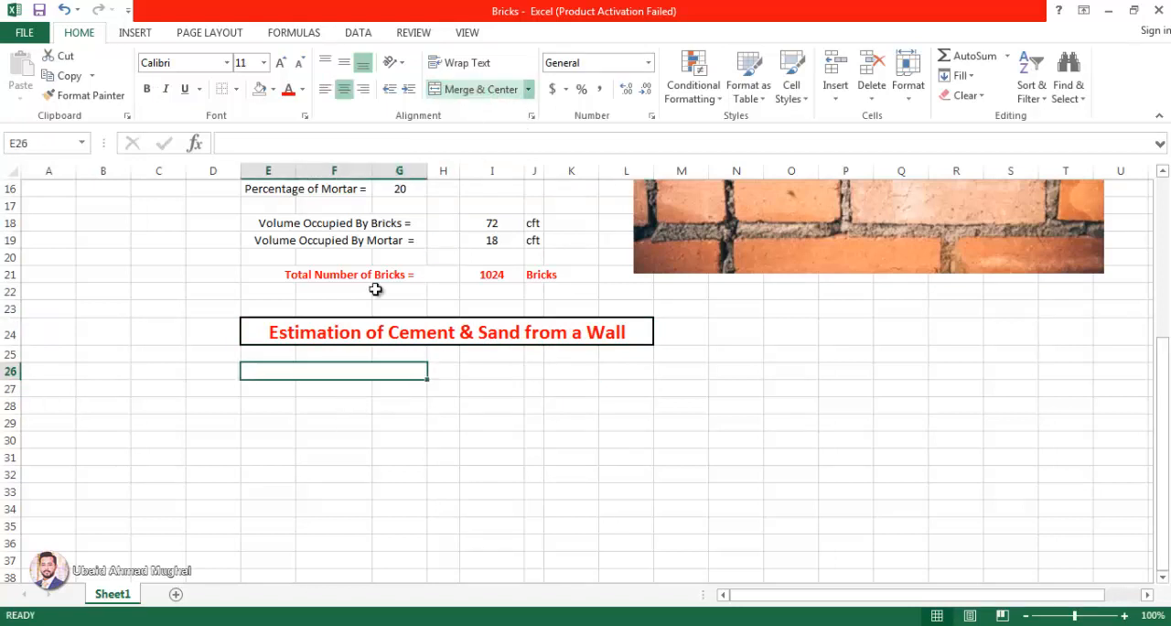
# Step: Link the merged label cell E26 to the "Volume Occupied By Mortar =" label with the formula =E19
pyautogui.doubleClick(404, 366)
pyautogui.scroll(1, 456, 341)
pyautogui.scroll(1, 456, 340)
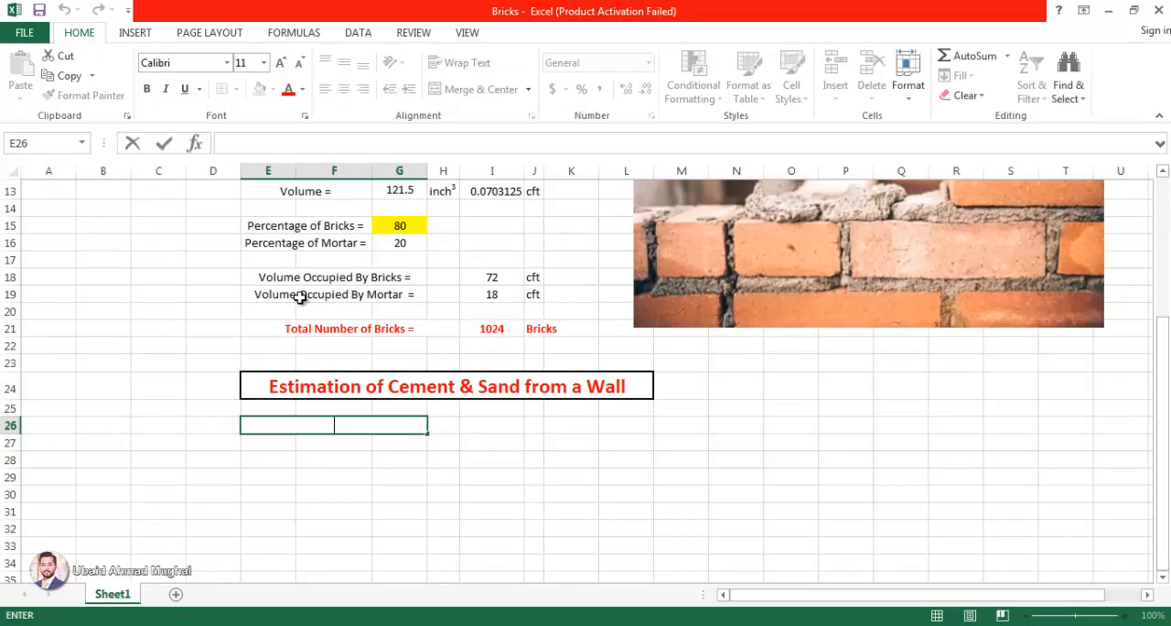
pyautogui.scroll(1, 580, 331)
pyautogui.scroll(2, 580, 331)
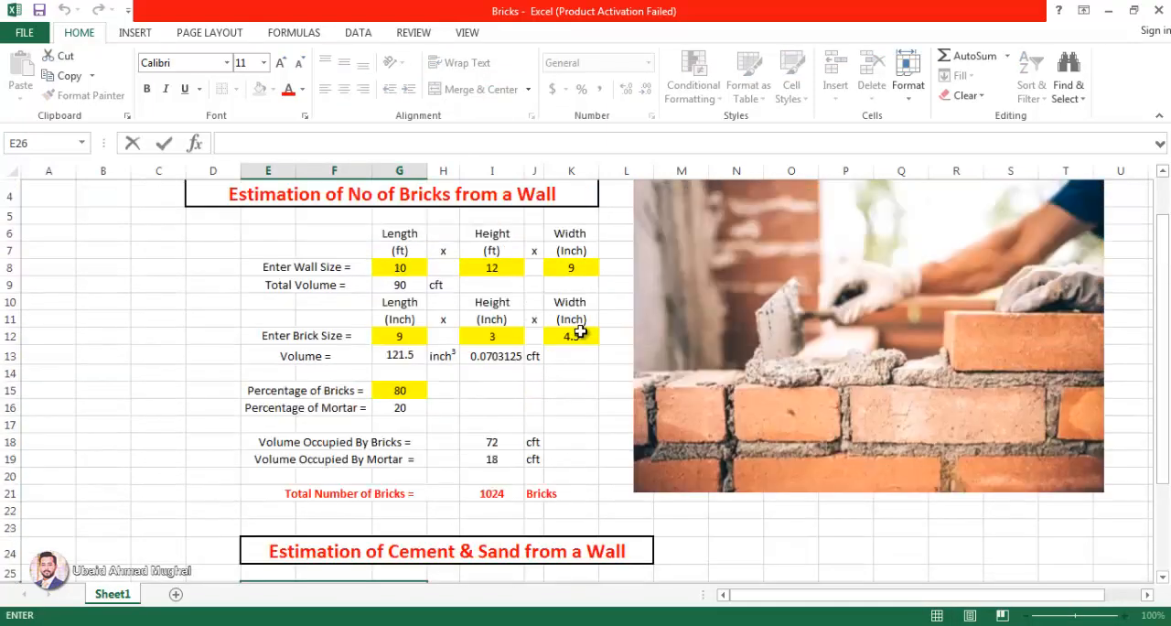
pyautogui.scroll(-1, 721, 445)
pyautogui.scroll(2, 734, 366)
pyautogui.scroll(-2, 758, 311)
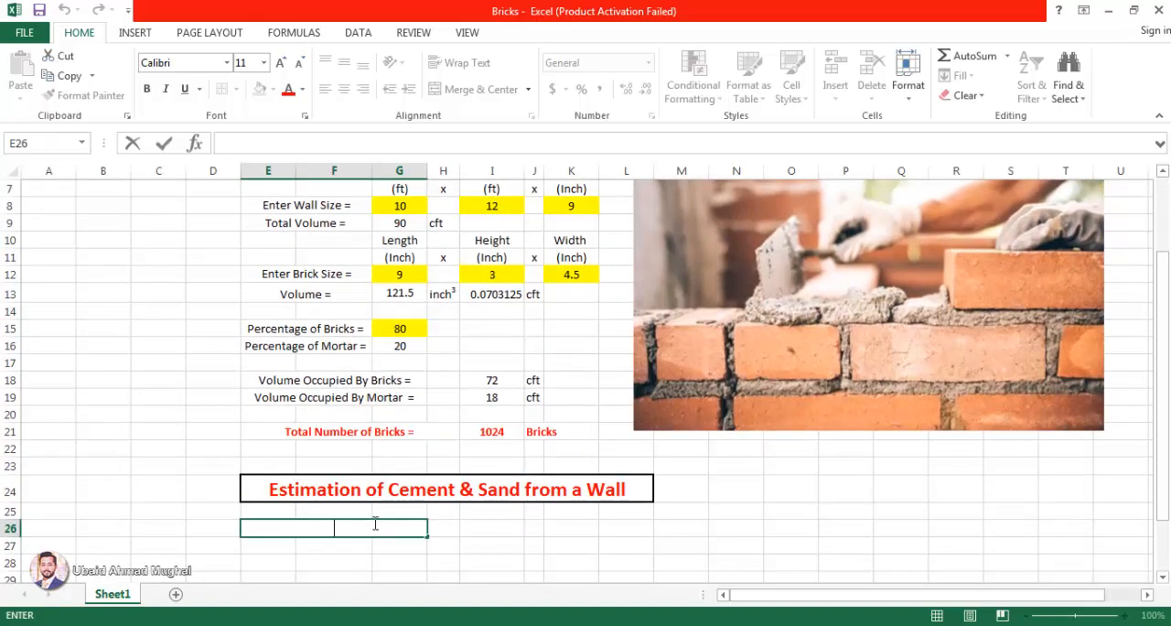
pyautogui.write('C')
pyautogui.click(382, 397)
pyautogui.press('Return')
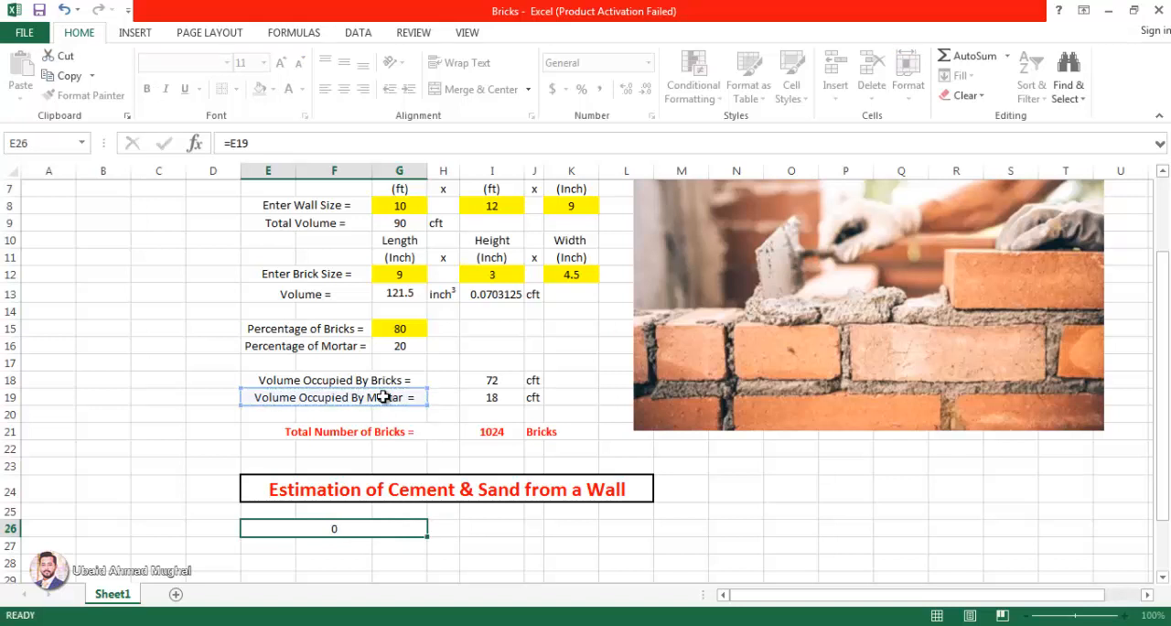
# Step: Link cell I26 to the mortar volume value in I19
pyautogui.click(474, 532)
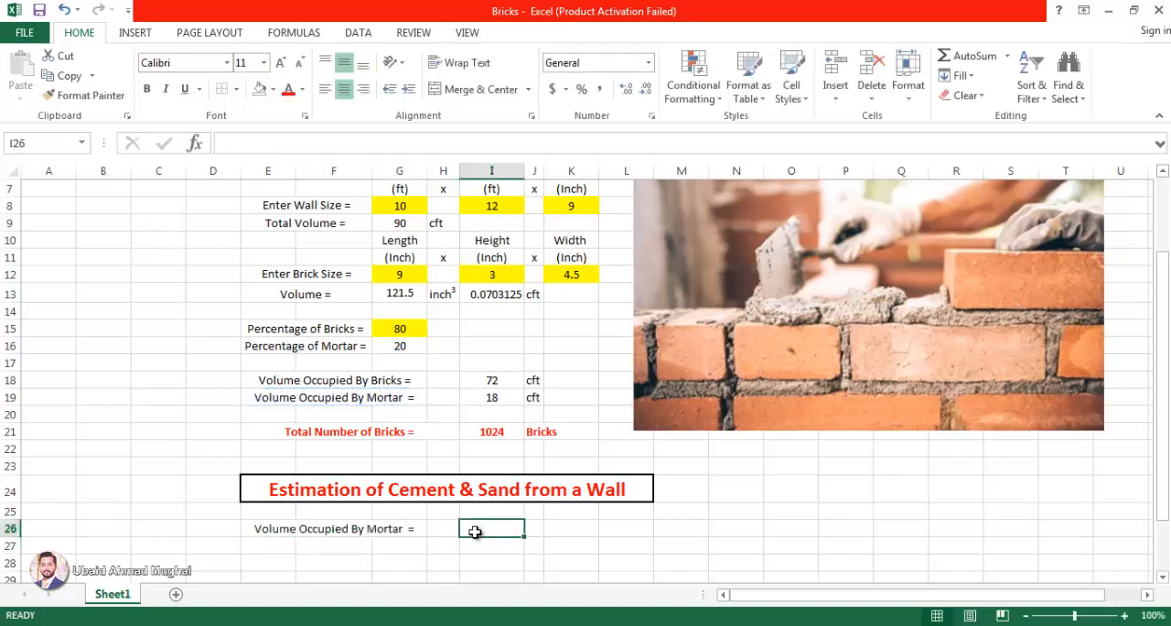
pyautogui.write('=')
pyautogui.click(494, 398)
pyautogui.press('Return')
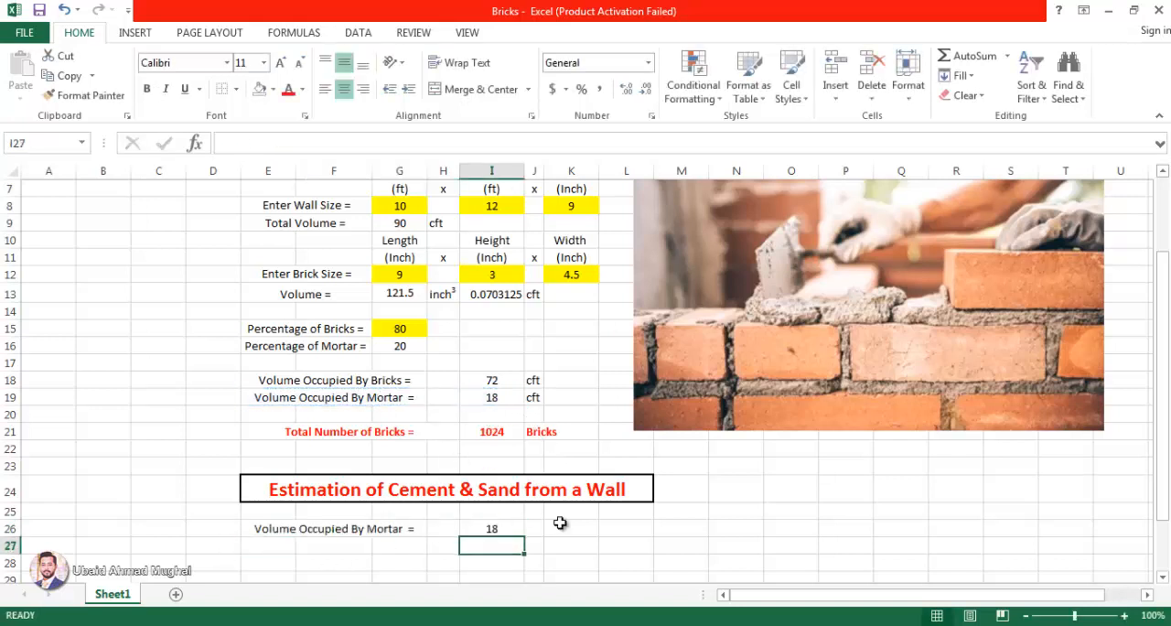
# Step: Enter the unit cft in J26 beside the mortar volume, in lowercase
pyautogui.click(531, 529)
pyautogui.write('CFT')
pyautogui.click(622, 546)
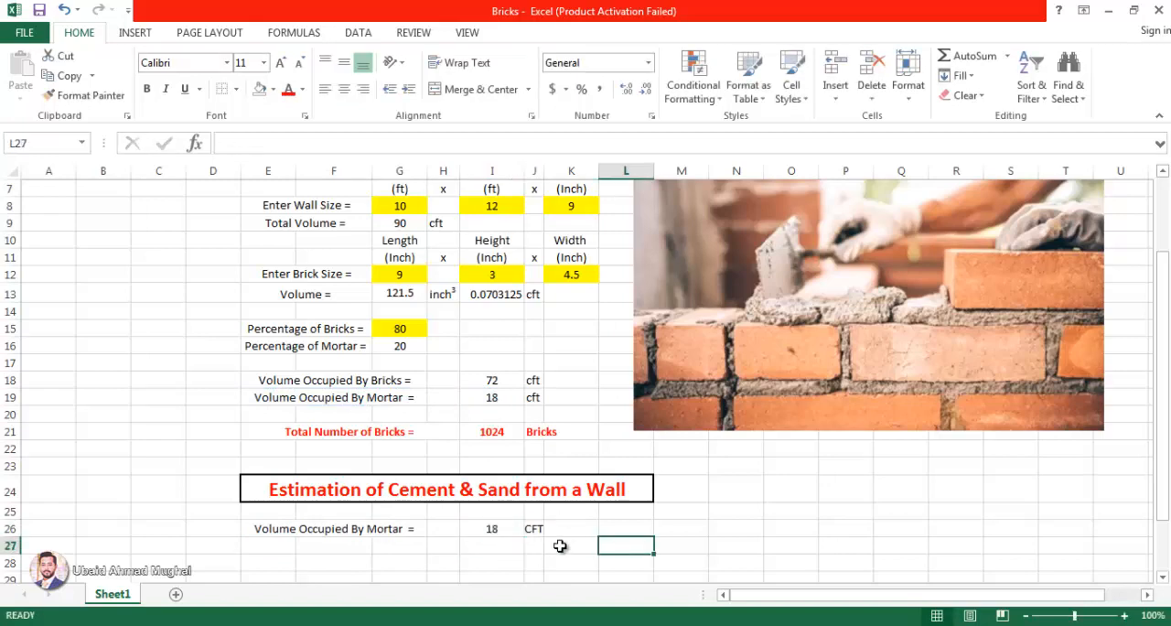
pyautogui.click(530, 528)
pyautogui.write('cft')
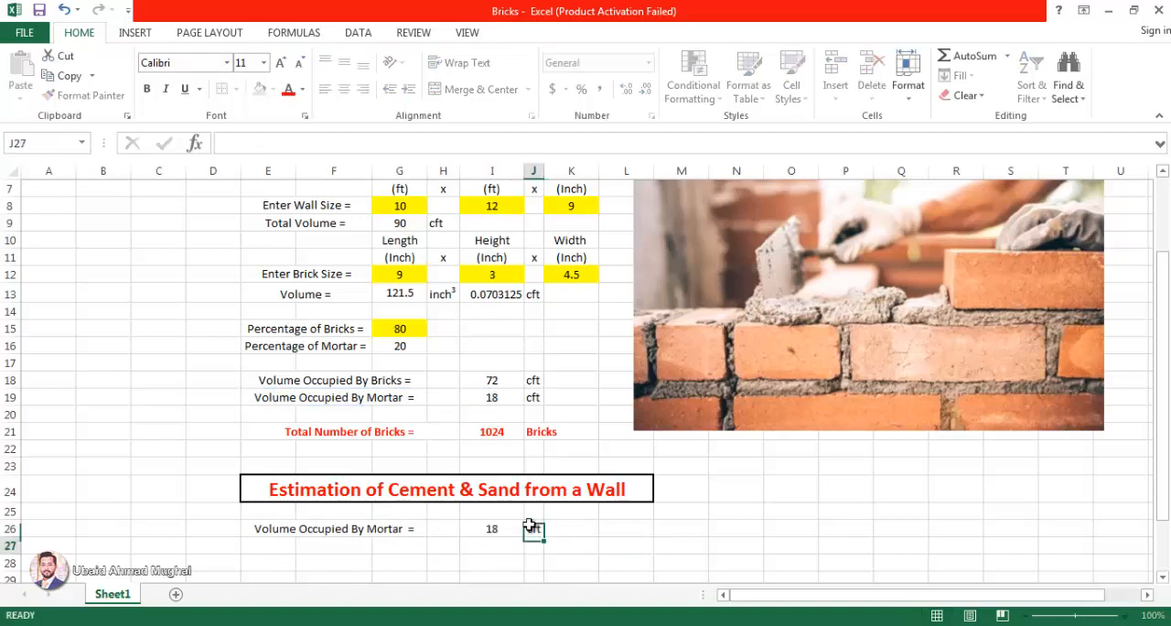
pyautogui.press('Return')
# Step: Extend the merged label cell of row 26 down to row 27 and replace its contents with "Dry Volume ="
pyautogui.scroll(-2, 631, 508)
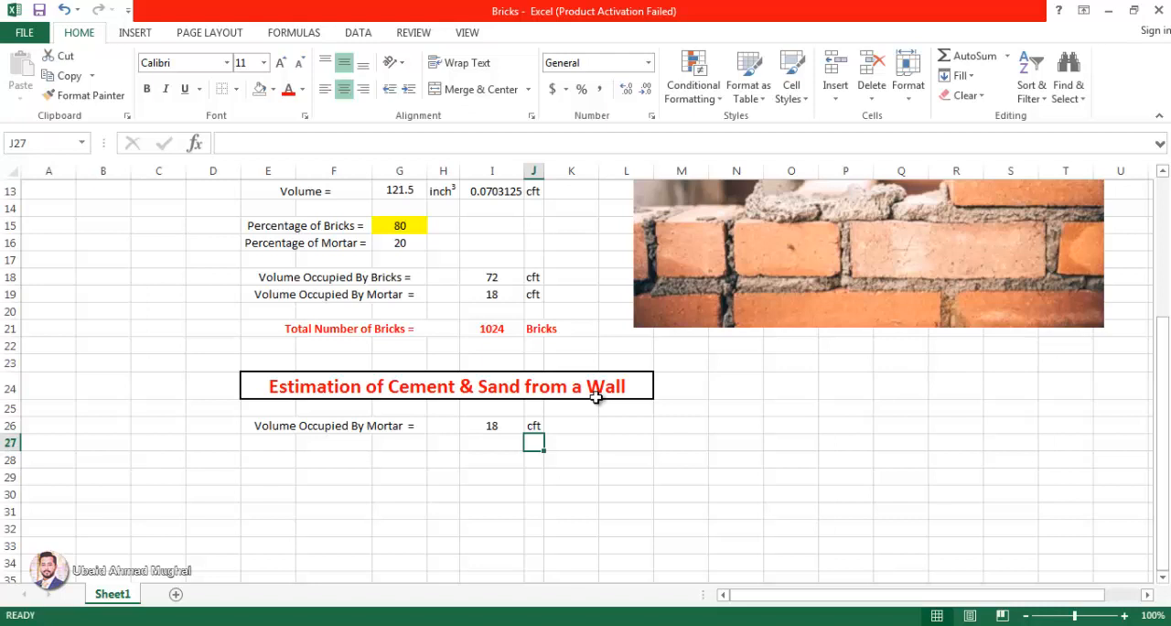
pyautogui.click(375, 424)
pyautogui.moveTo(426, 436); pyautogui.dragTo(305, 443)
pyautogui.doubleClick(381, 443)
pyautogui.press('BackSpace')
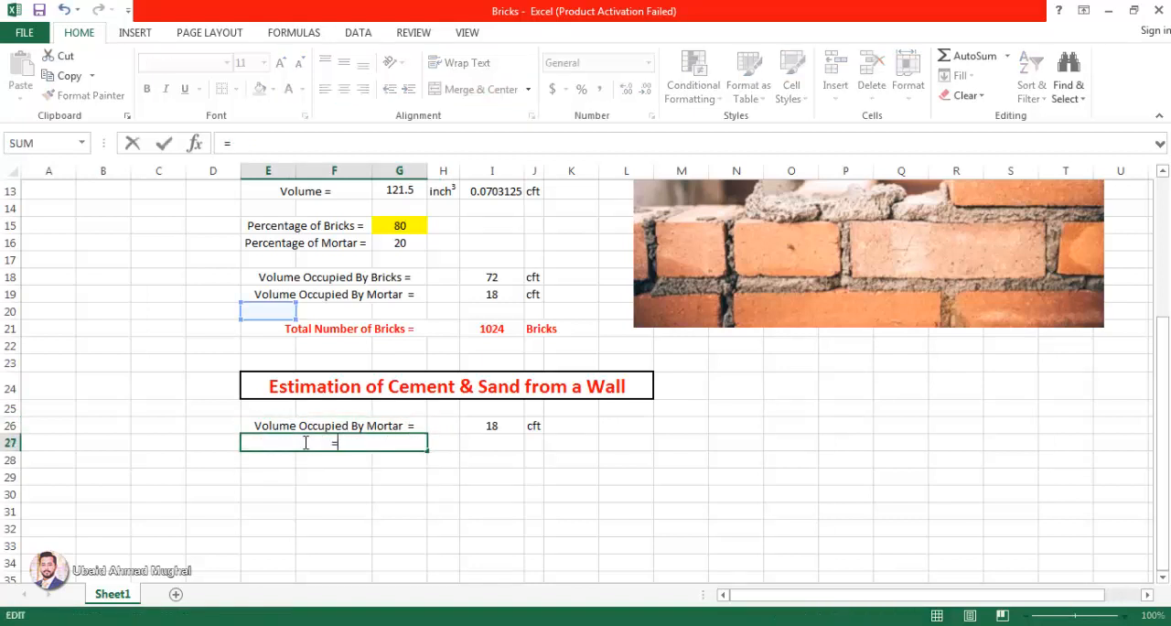
pyautogui.press('BackSpace')
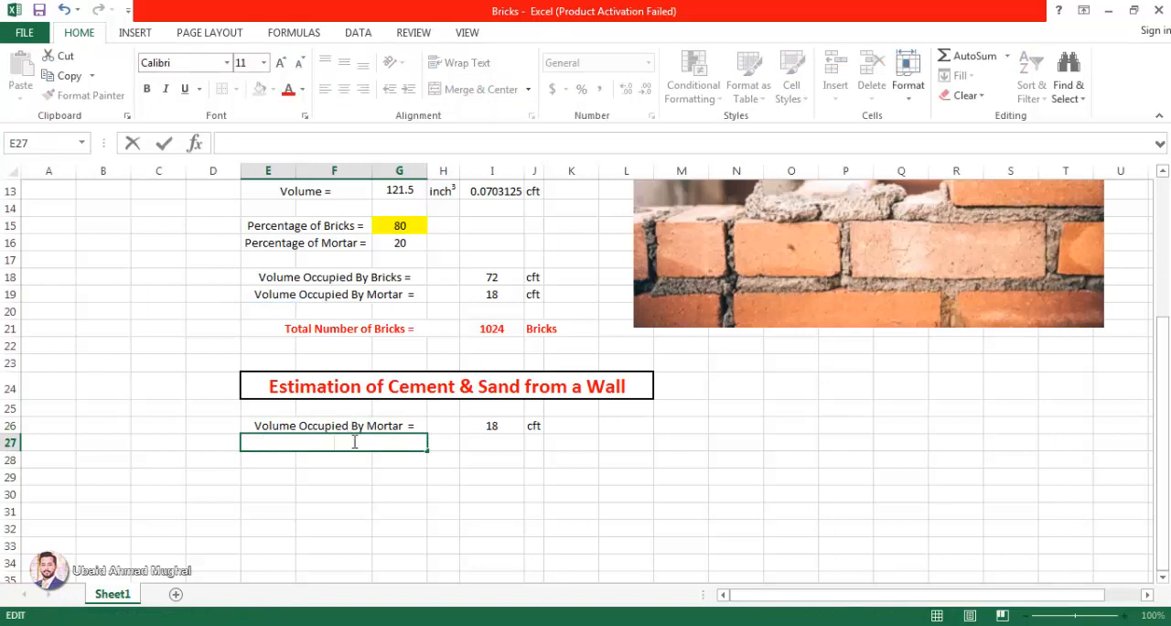
pyautogui.write('Dry Volume')
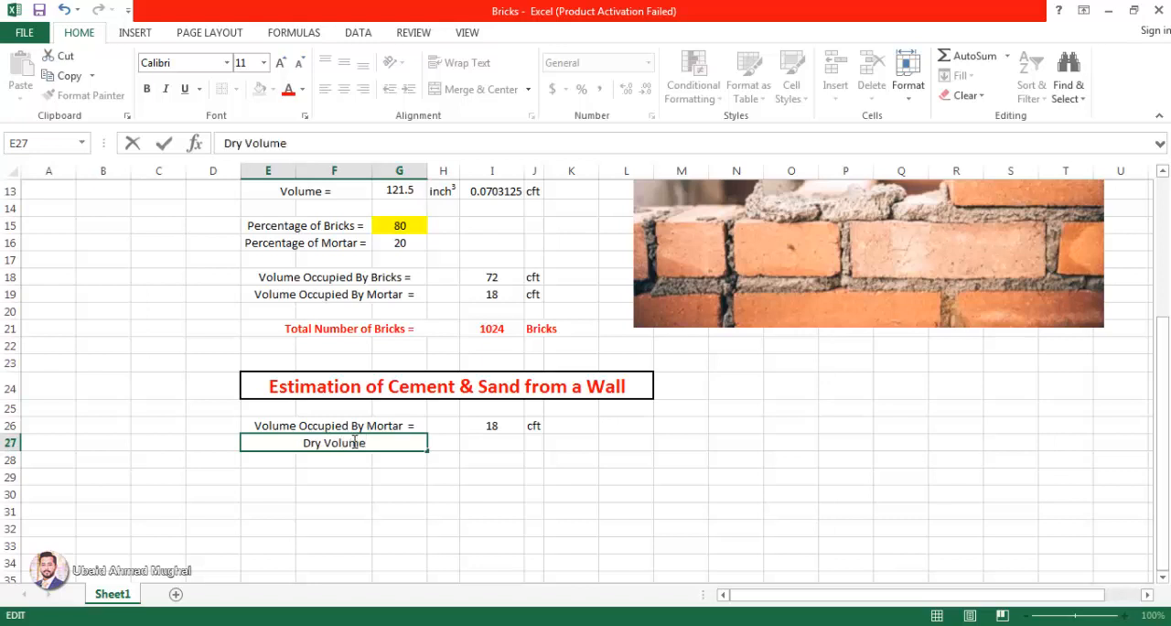
pyautogui.write(' =')
pyautogui.click(503, 458)
# Step: Calculate the dry volume in I27 with =I26*1.42 and copy the cft unit from J26 down to J27
pyautogui.click(496, 440)
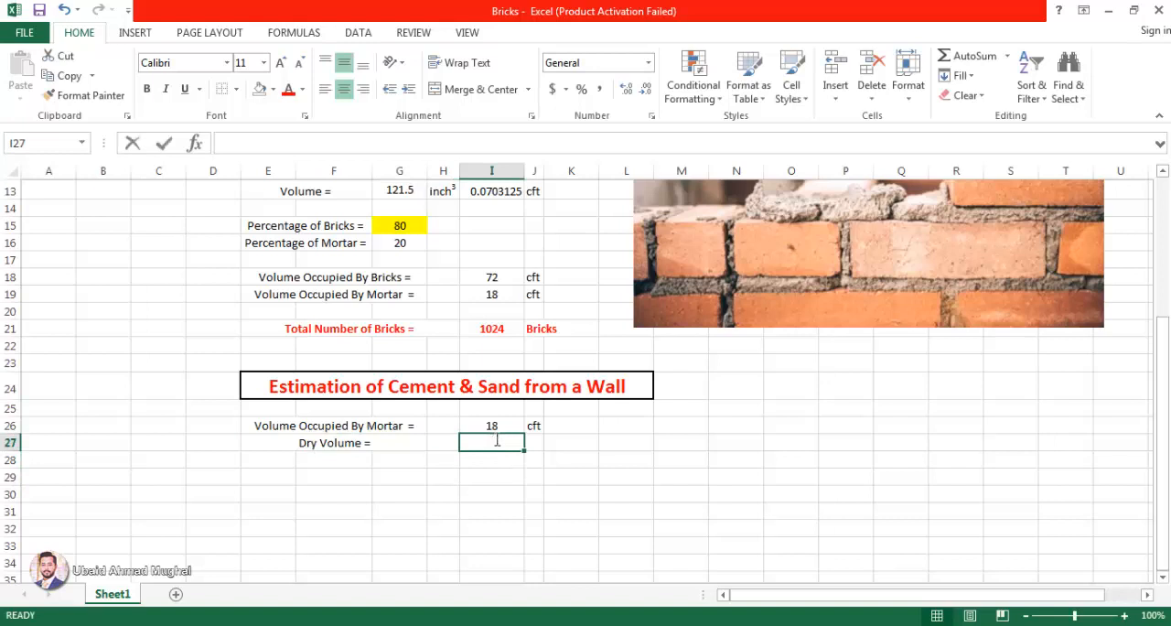
pyautogui.write('=')
pyautogui.click(508, 423)
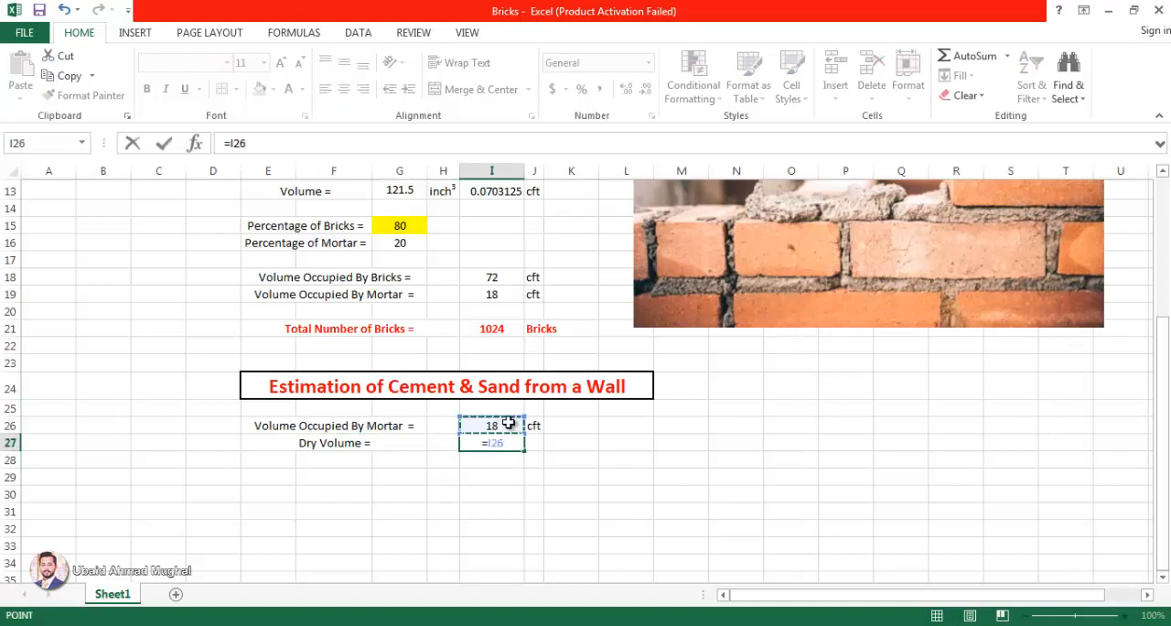
pyautogui.write('*1.42')
pyautogui.hotkey('ctrl', 'Return')
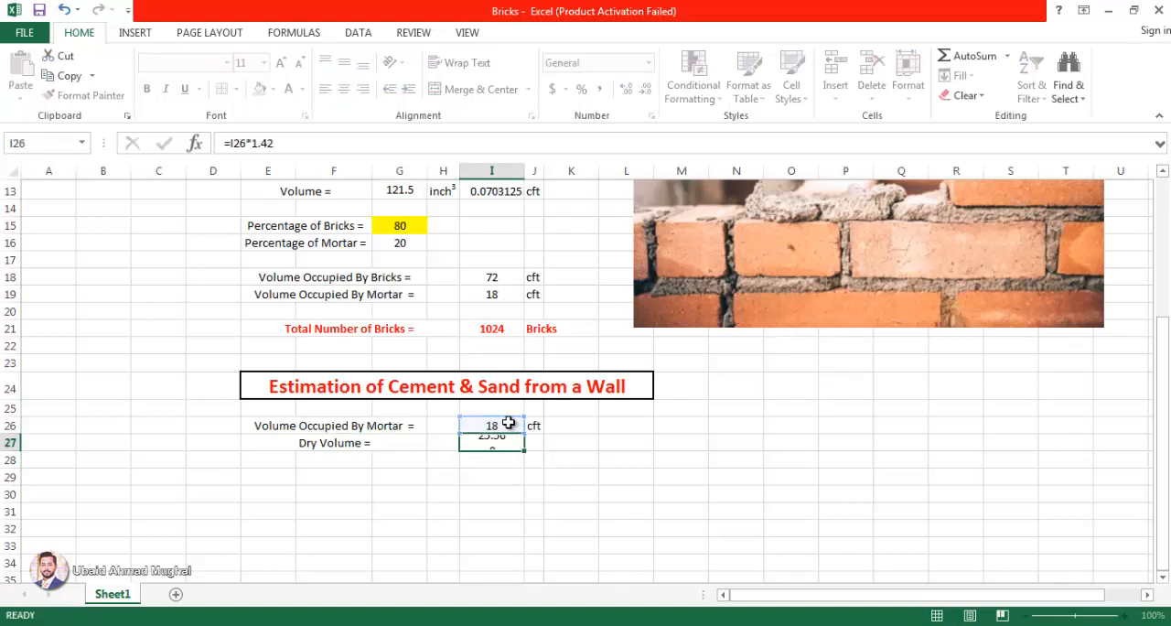
pyautogui.click(533, 426)
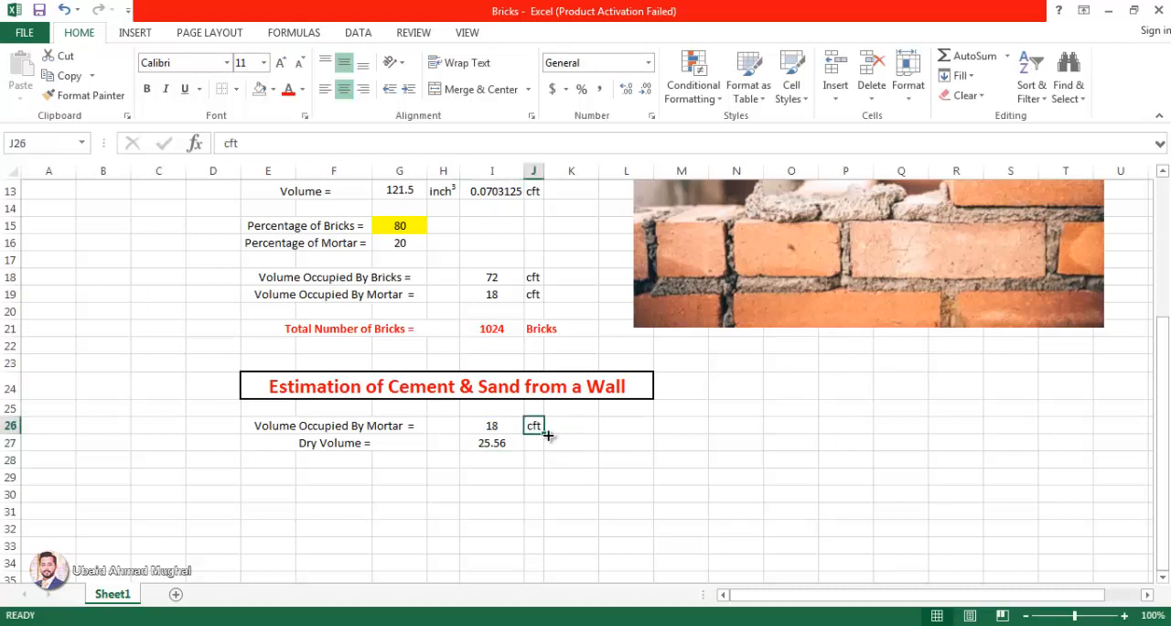
pyautogui.moveTo(547, 435); pyautogui.dragTo(543, 447)
pyautogui.click(572, 443)
# Step: Merge and center E29:G29 and label it "Cement to Sand Ratio ="
pyautogui.scroll(-2, 455, 391)
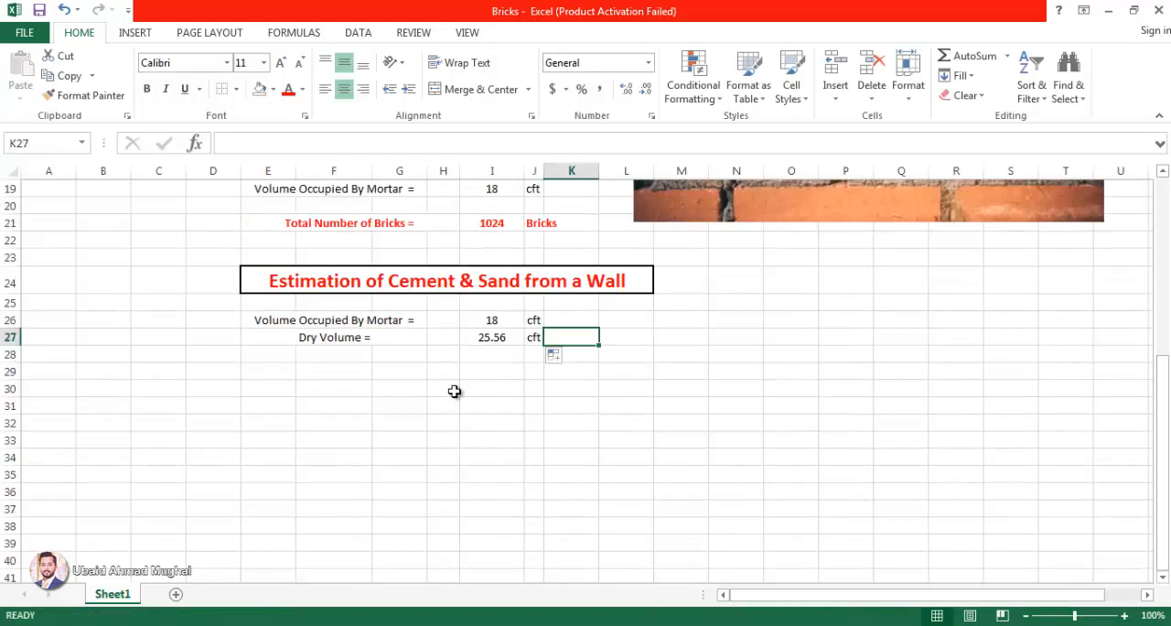
pyautogui.click(392, 357)
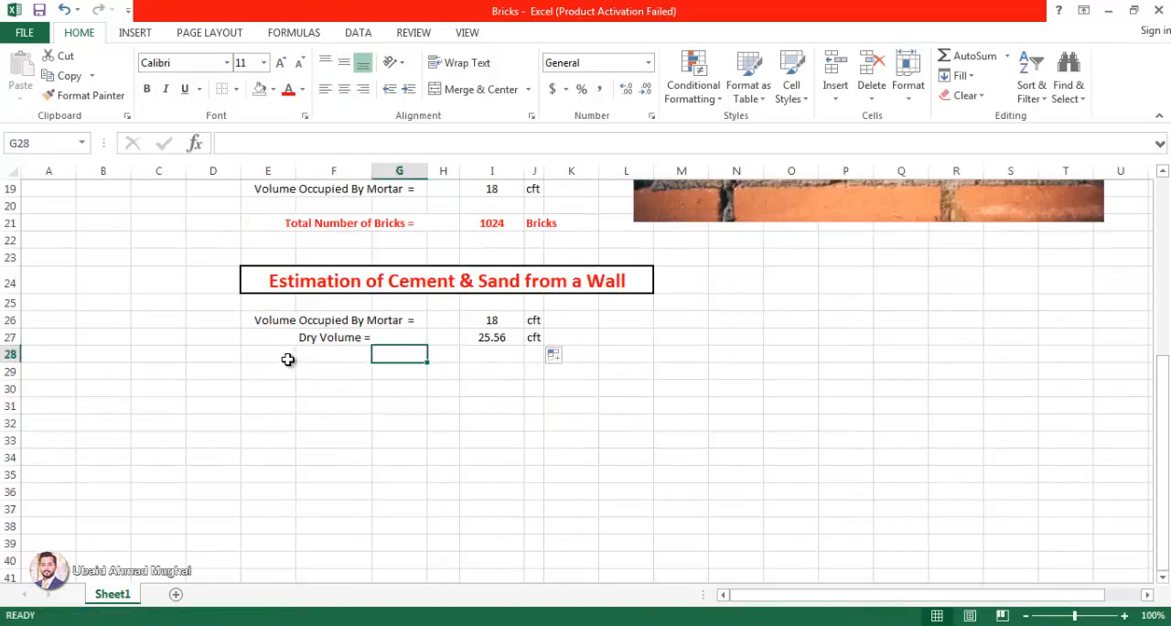
pyautogui.scroll(1, 287, 360)
pyautogui.moveTo(275, 409); pyautogui.dragTo(393, 411)
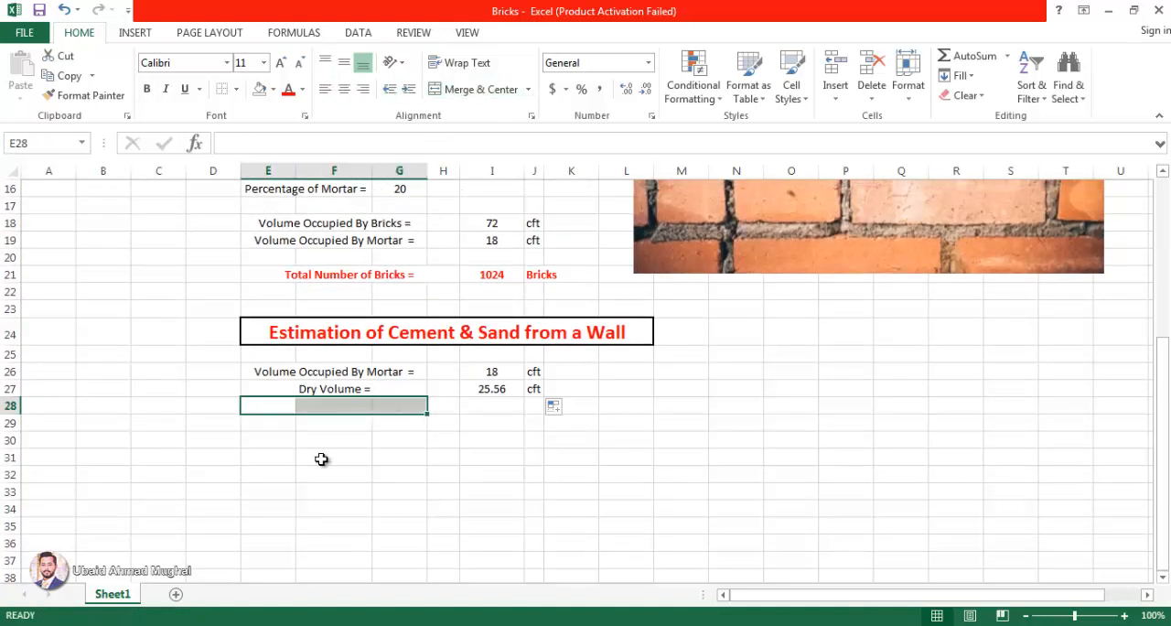
pyautogui.moveTo(280, 425); pyautogui.dragTo(422, 423)
pyautogui.click(481, 89)
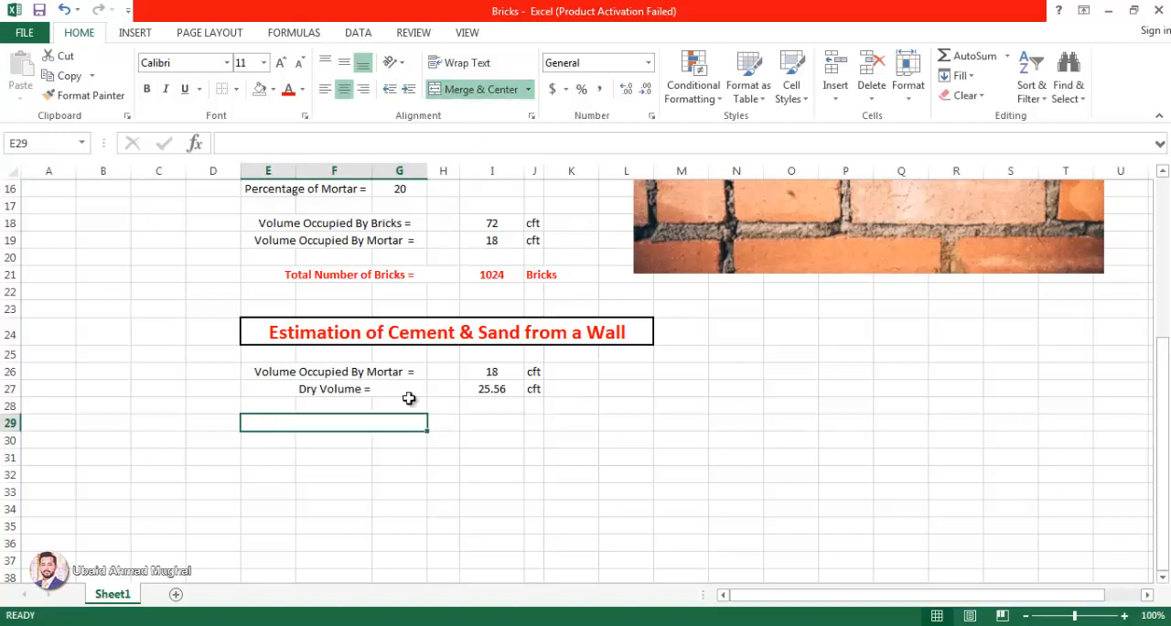
pyautogui.doubleClick(411, 419)
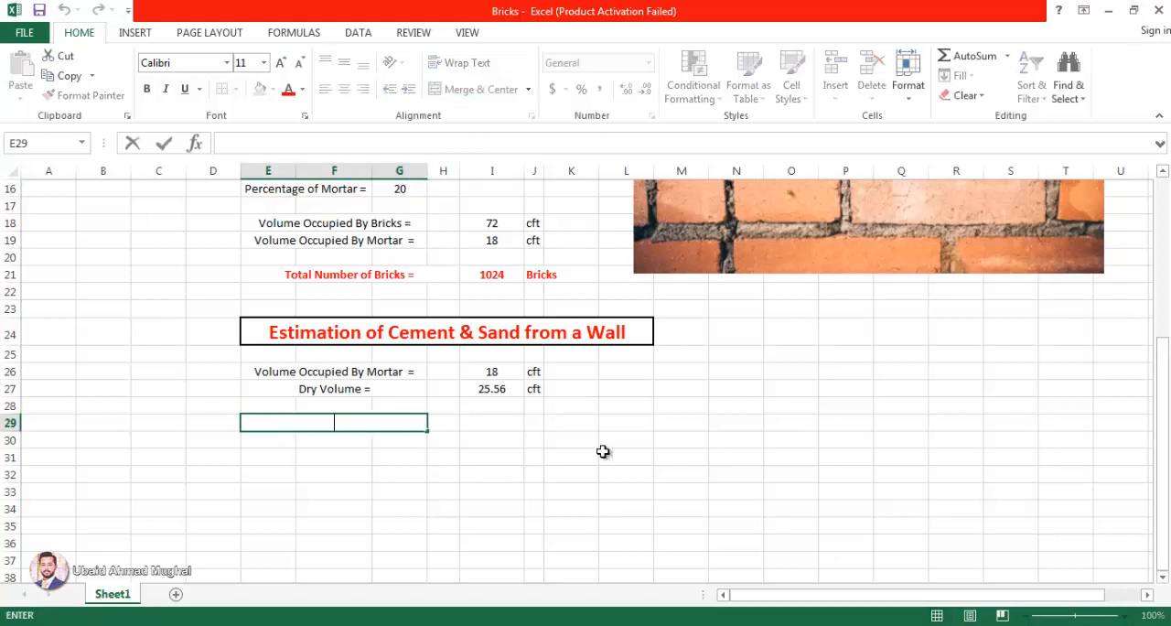
pyautogui.write('Cement to Sa')
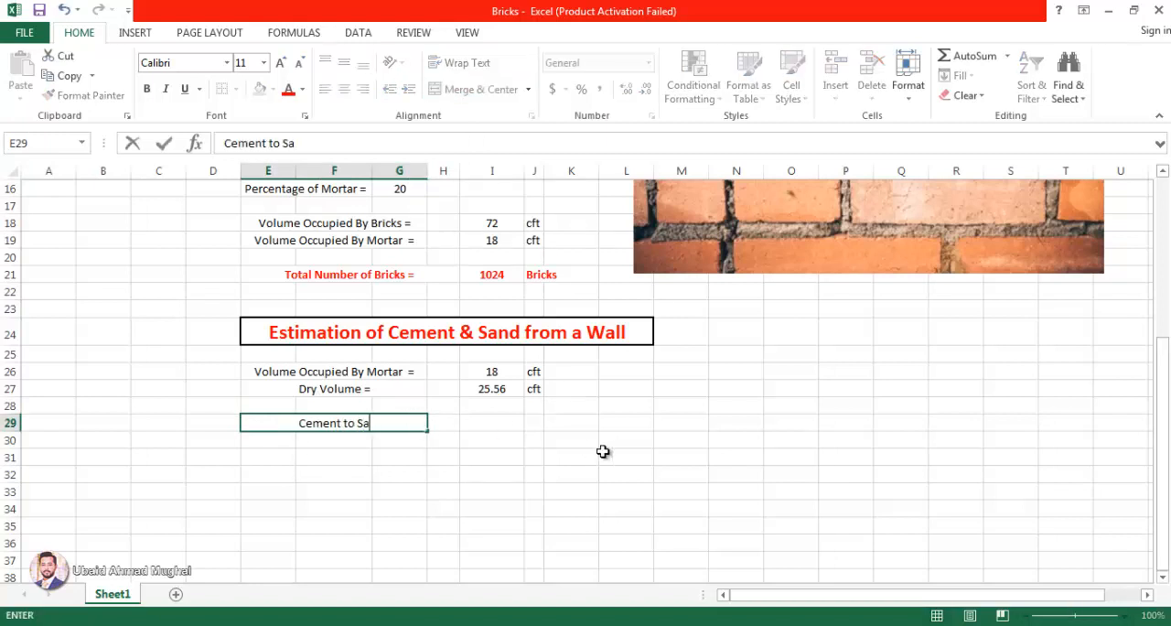
pyautogui.write('nd Ratio =')
pyautogui.click(602, 451)
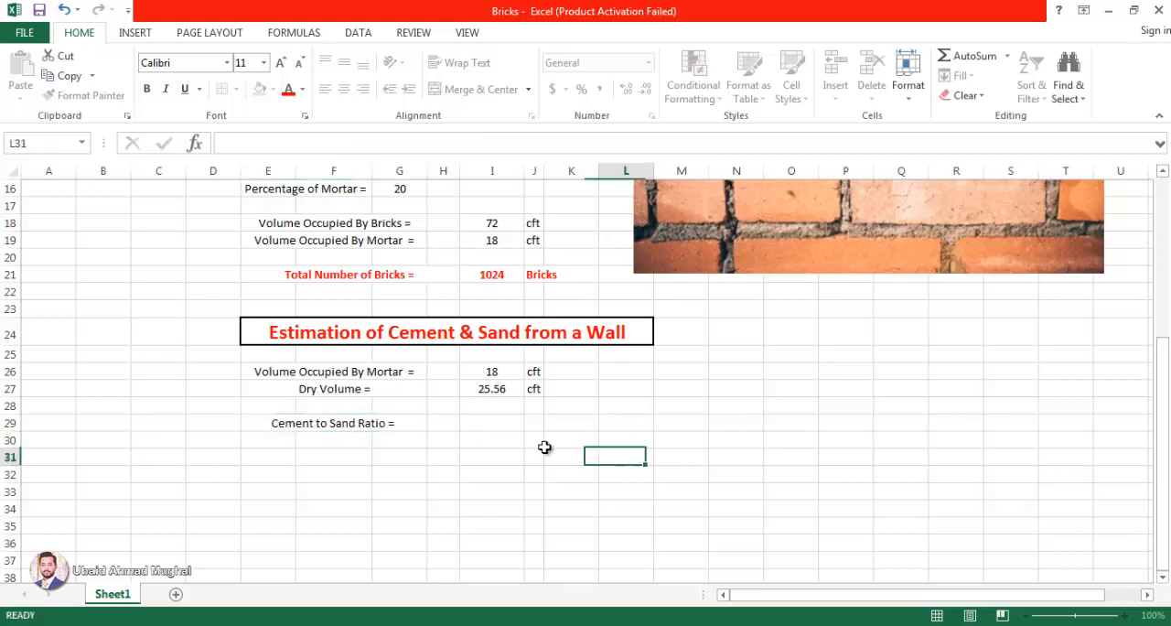
# Step: Enter the headings Cement in I28 and Sand in K28, with a colon separator in both J28 and J29
pyautogui.click(481, 421)
pyautogui.click(480, 409)
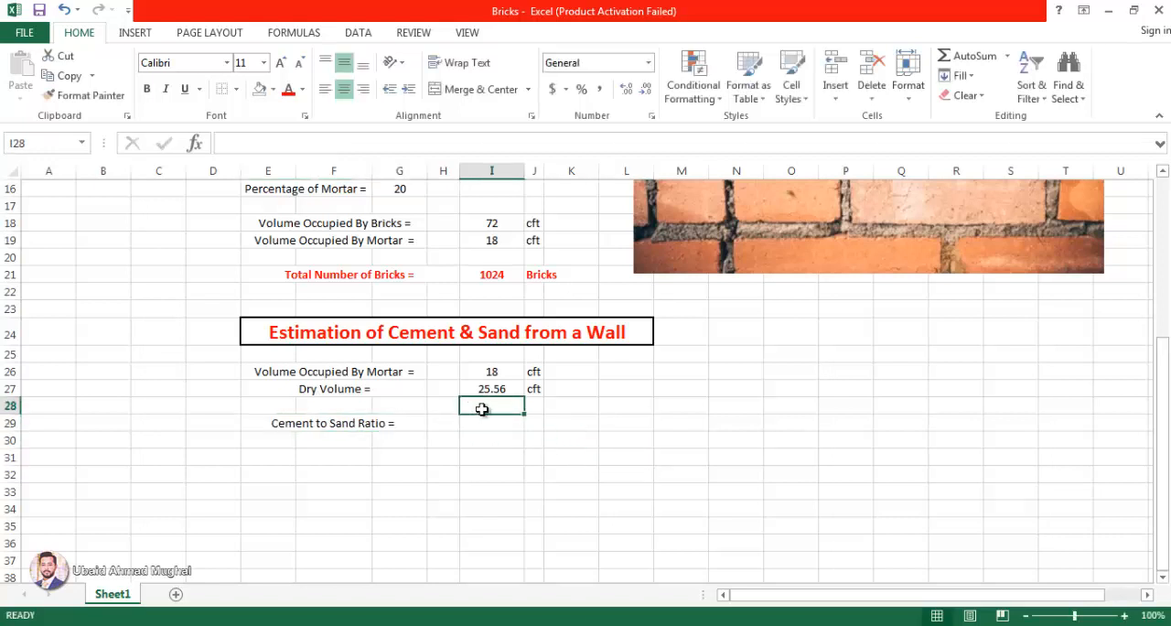
pyautogui.write('Cement')
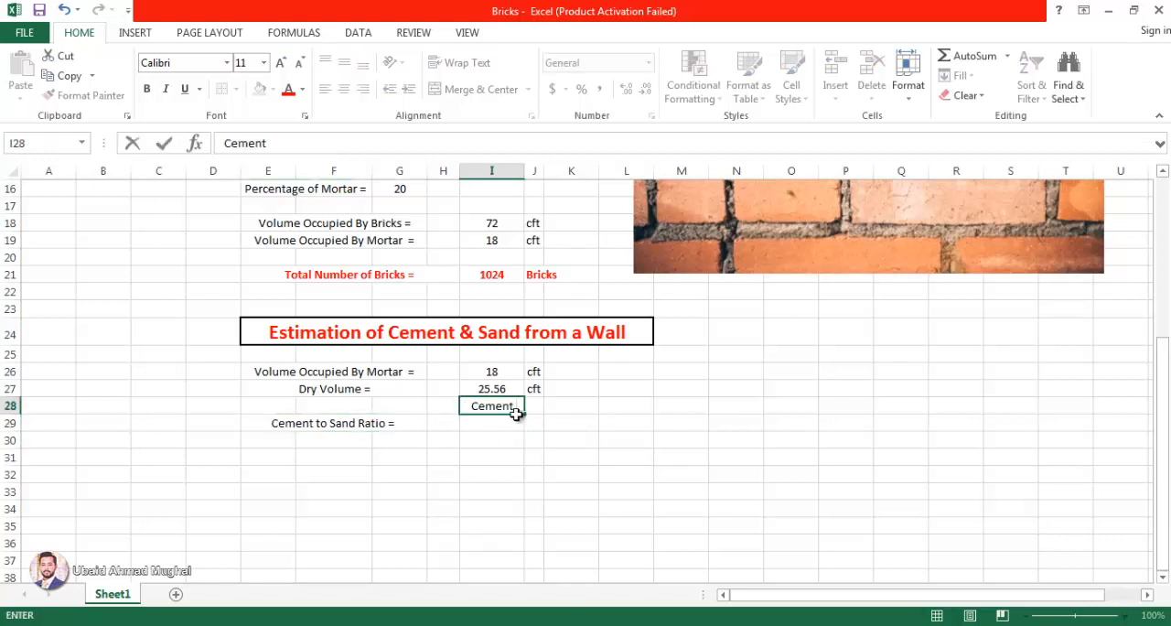
pyautogui.click(555, 409)
pyautogui.write('Sand')
pyautogui.press('Return')
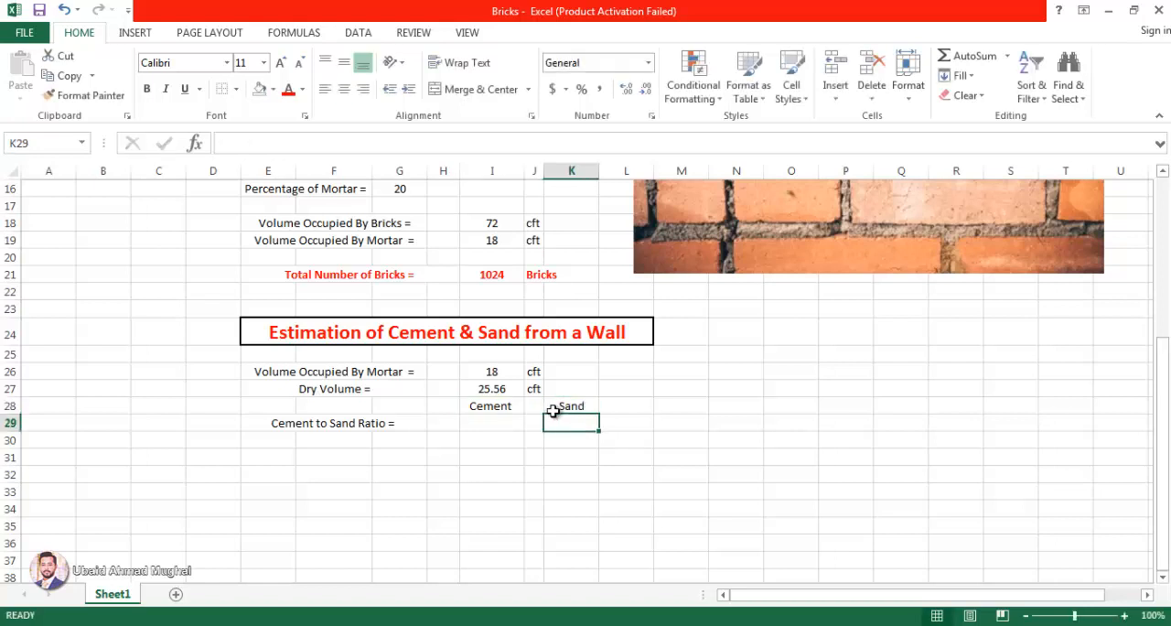
pyautogui.click(534, 407)
pyautogui.write(':')
pyautogui.click(529, 421)
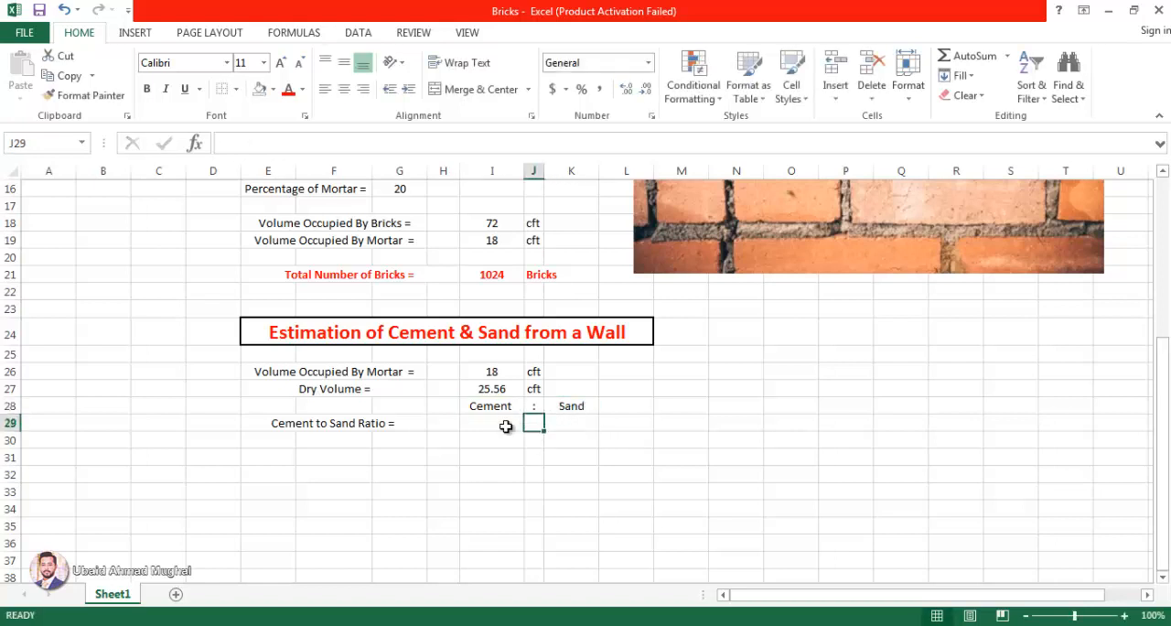
pyautogui.write(':')
pyautogui.press('Left')
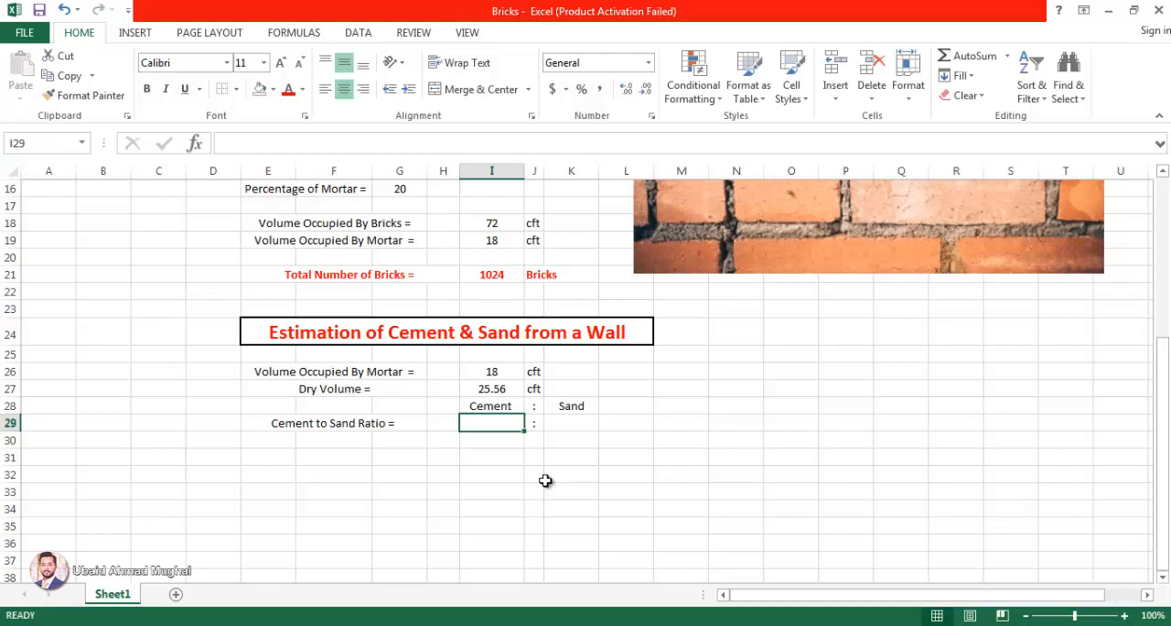
# Step: Fill the cement and sand ratio input cells I29 and K29 with yellow
pyautogui.click(272, 89)
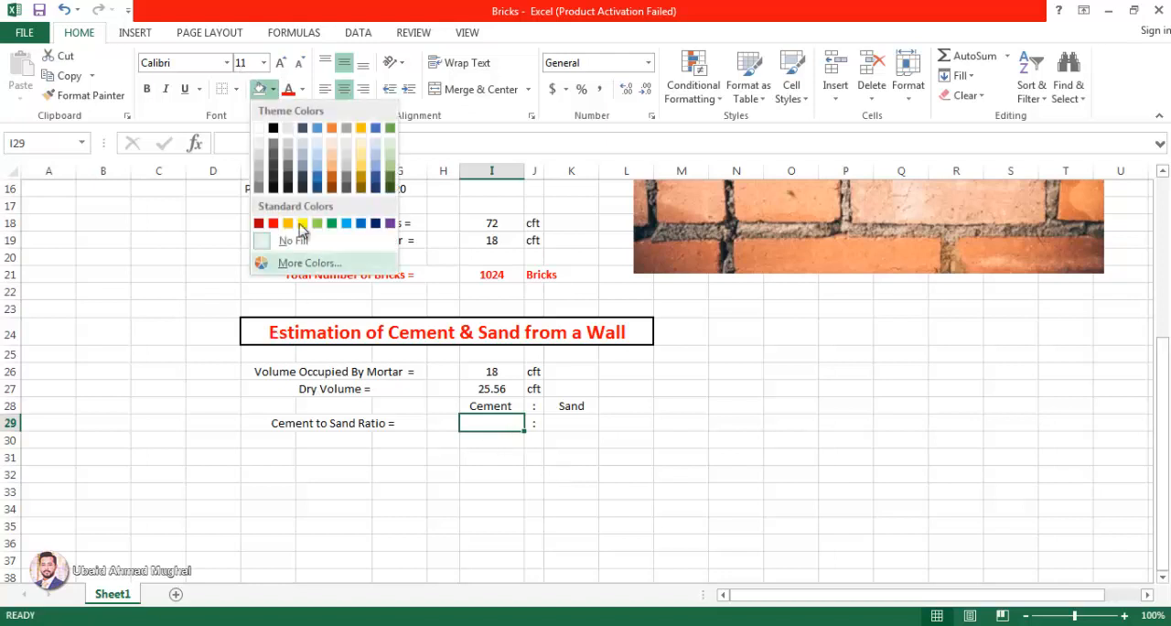
pyautogui.click(303, 224)
pyautogui.click(573, 421)
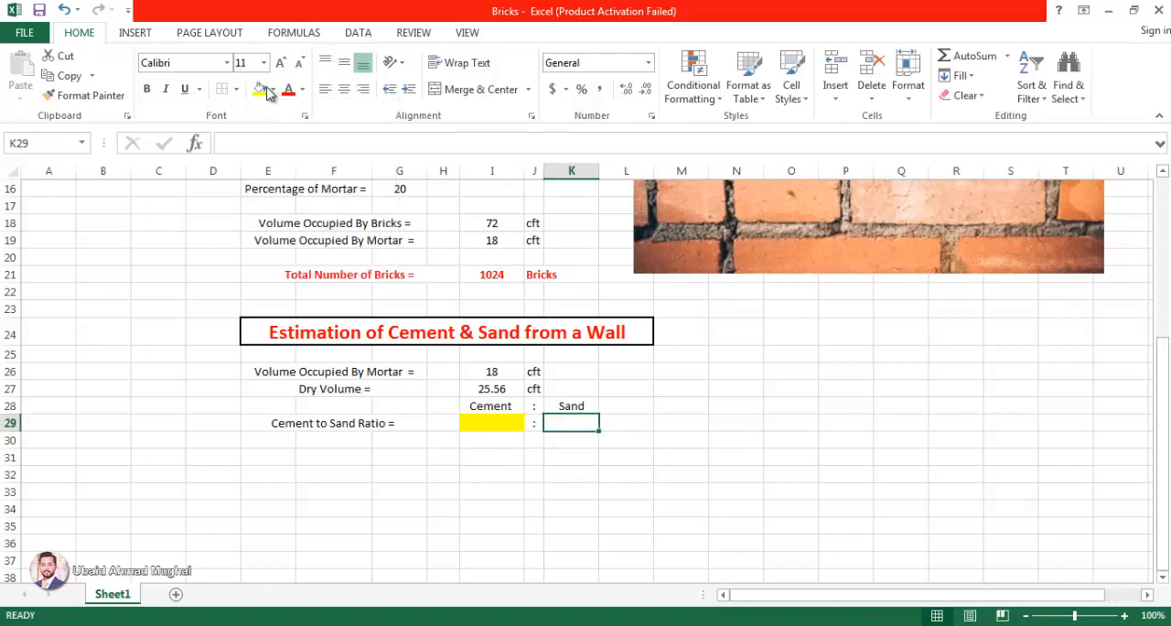
pyautogui.click(263, 88)
pyautogui.click(536, 441)
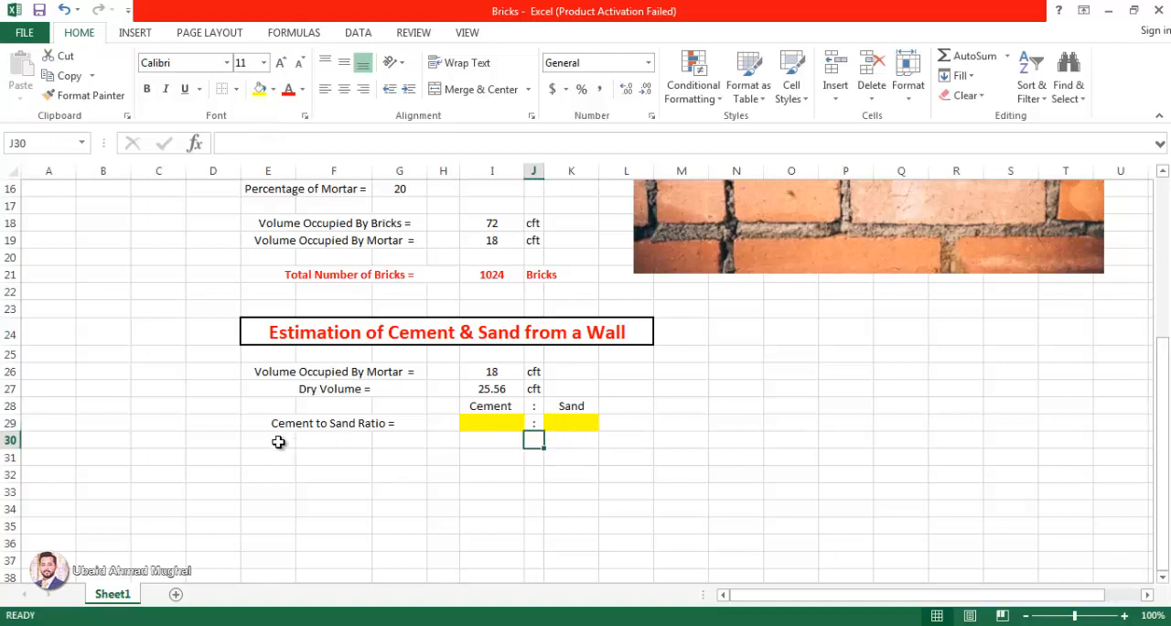
# Step: Enter a cement to sand ratio of 1 in I29 and 4 in K29, and centre the values horizontally
pyautogui.click(490, 422)
pyautogui.write('1')
pyautogui.click(573, 423)
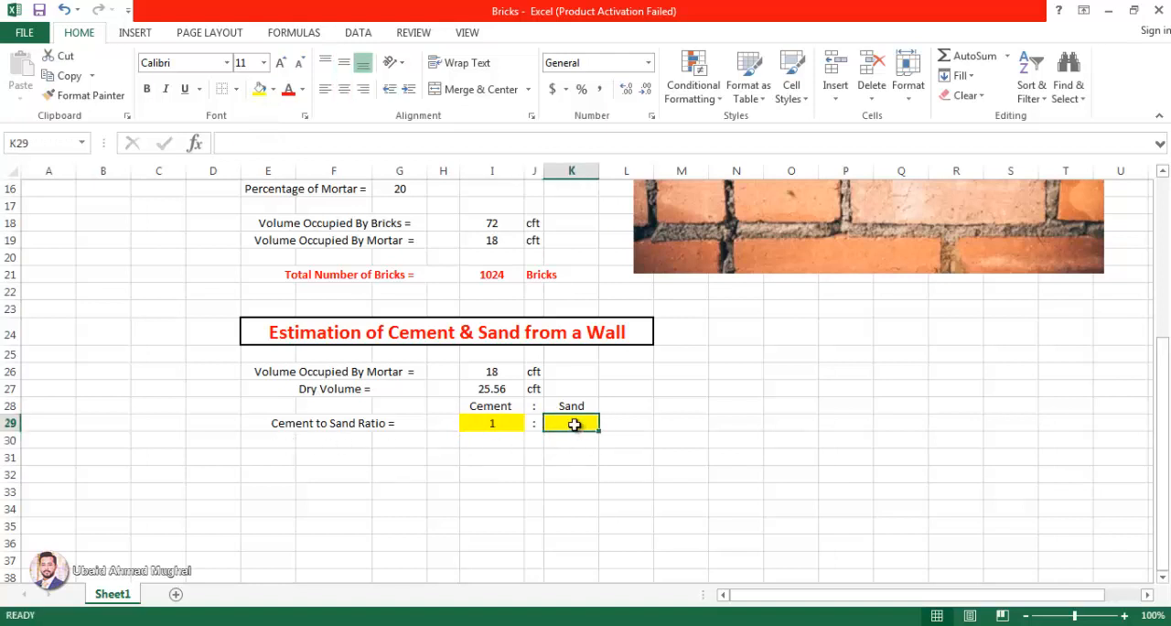
pyautogui.write('4')
pyautogui.click(585, 485)
pyautogui.moveTo(565, 420); pyautogui.dragTo(491, 422)
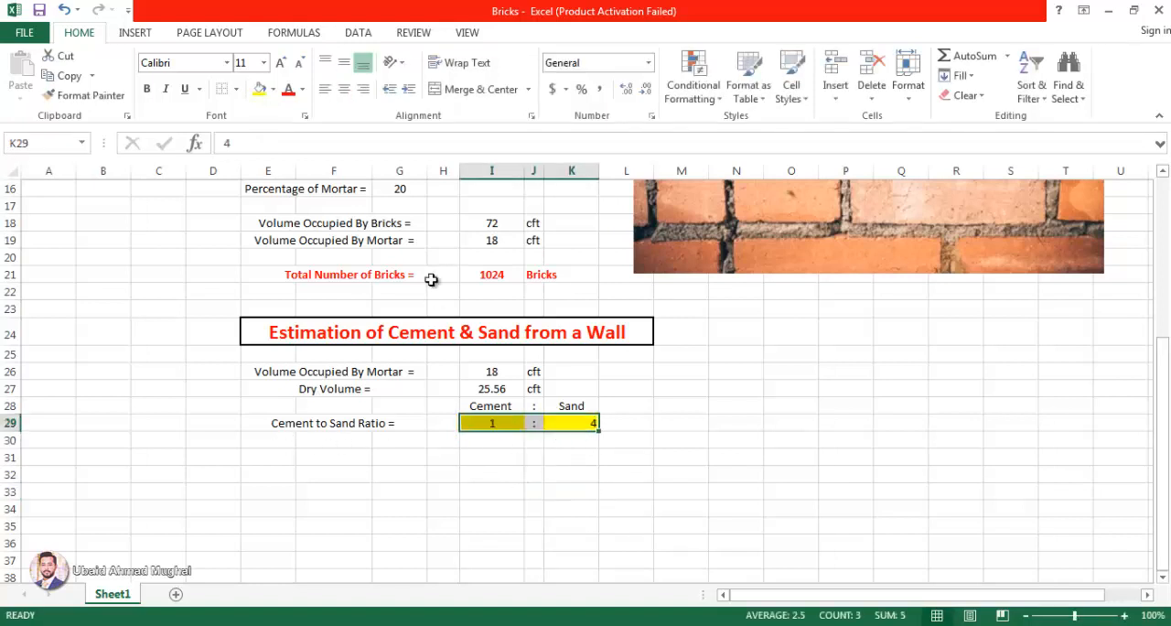
pyautogui.click(343, 89)
pyautogui.click(672, 402)
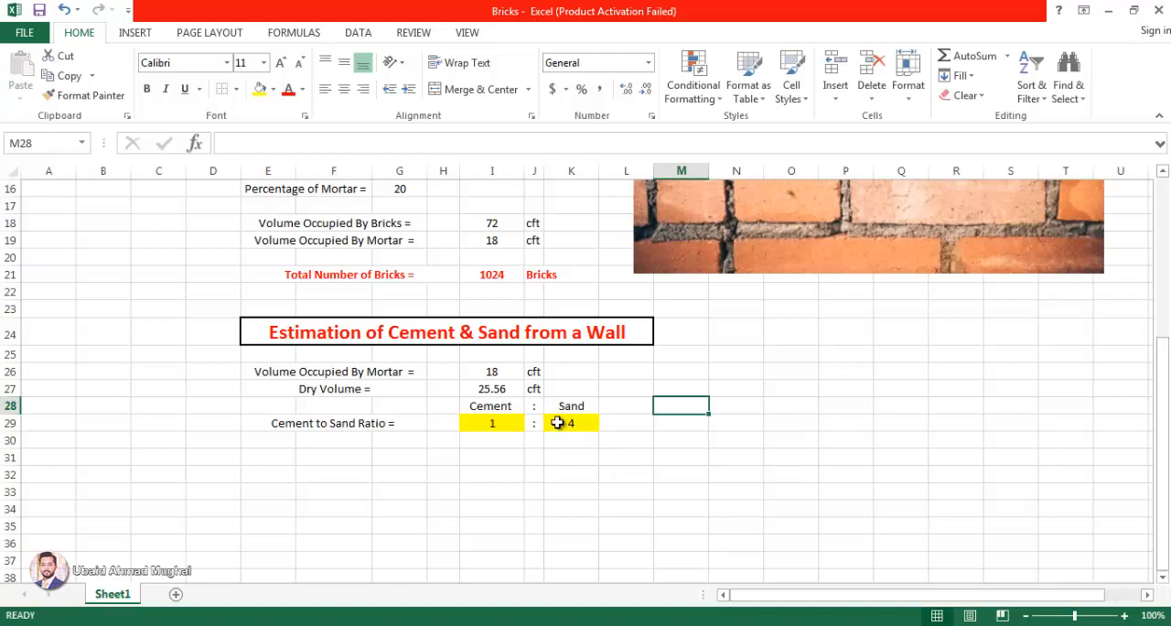
# Step: Extend the merged label cell of row 29 down to row 30 and replace its contents with "Sum of Ratios ="
pyautogui.click(387, 413)
pyautogui.moveTo(427, 431); pyautogui.dragTo(283, 446)
pyautogui.click(410, 440)
pyautogui.doubleClick(410, 440)
pyautogui.press('BackSpace')
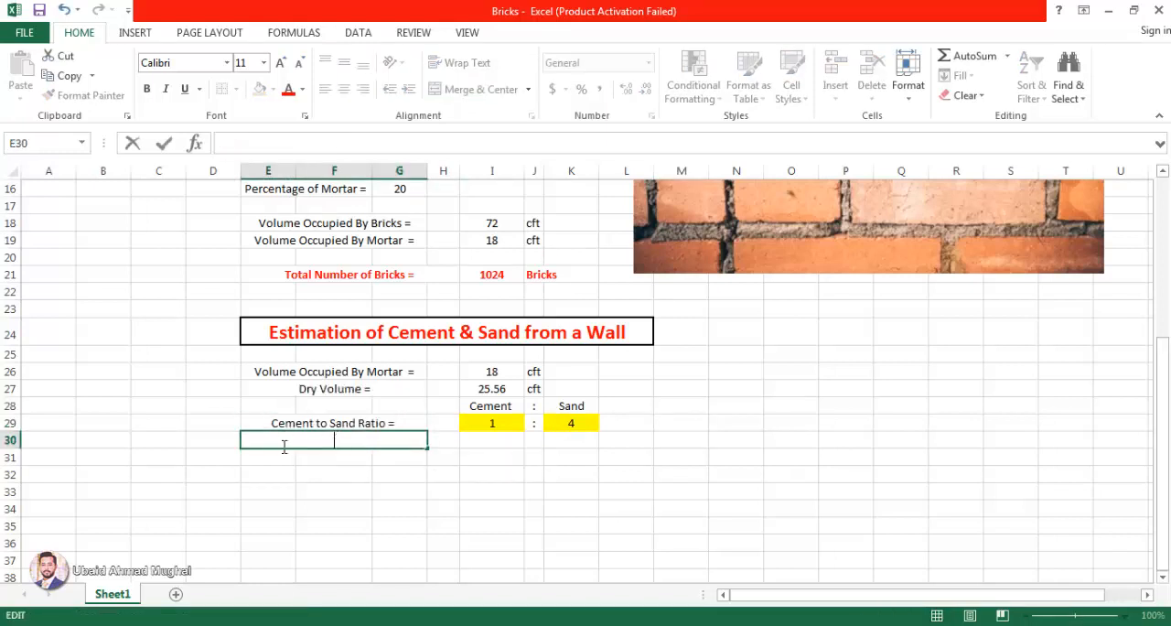
pyautogui.write('Sum of Ration')
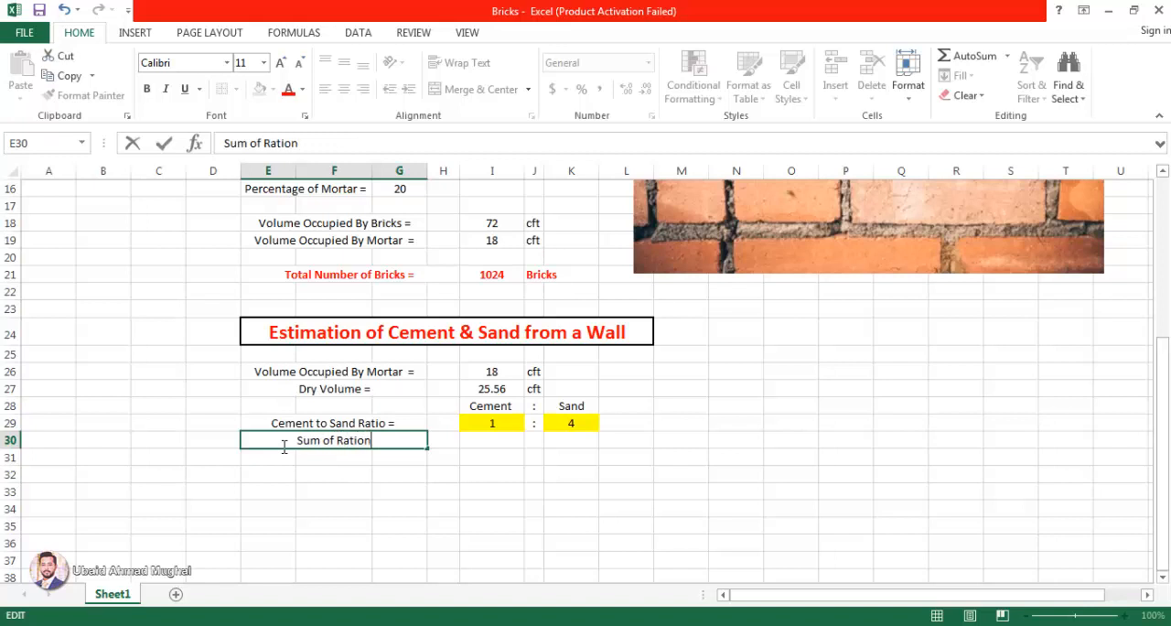
pyautogui.press('BackSpace')
pyautogui.write('s =')
pyautogui.hotkey('ctrl', 'Return')
pyautogui.click(283, 452)
# Step: Calculate the sum of the ratios in I30 with =I29+K29
pyautogui.click(494, 439)
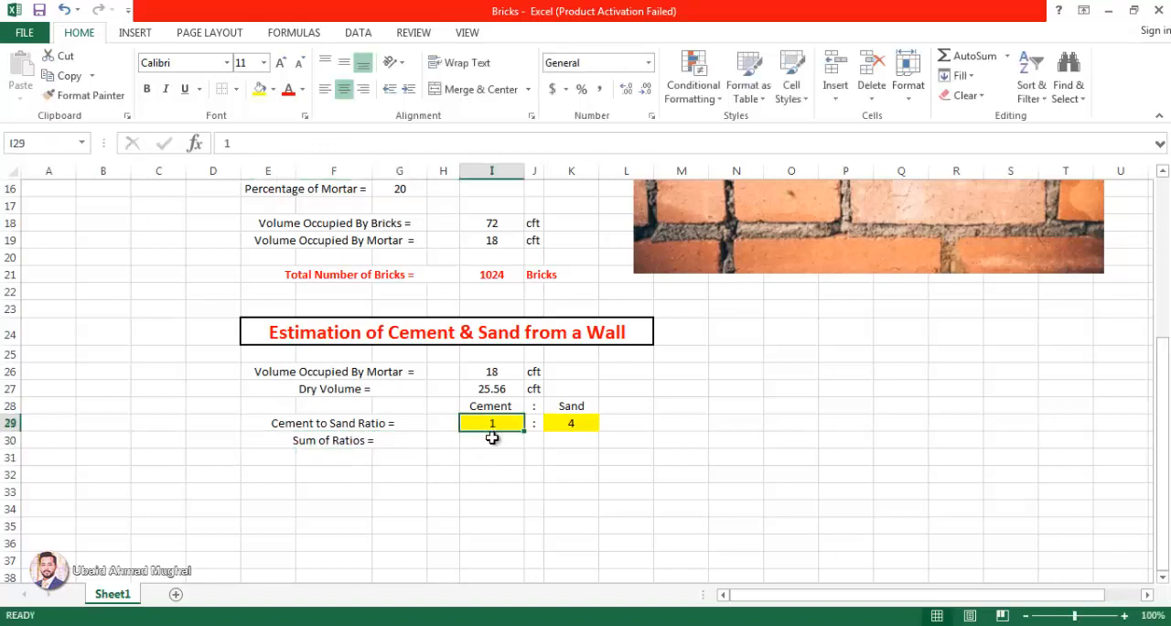
pyautogui.write('=')
pyautogui.click(492, 422)
pyautogui.write('+')
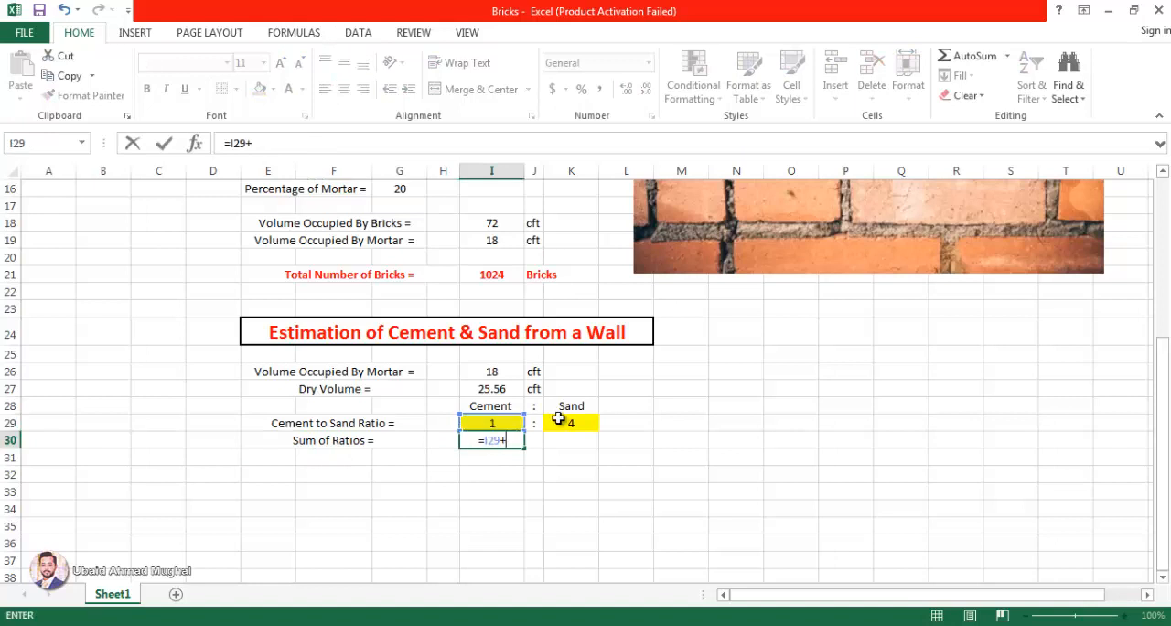
pyautogui.click(567, 423)
pyautogui.press('Return')
# Step: Extend the merged label cell of row 30 down to row 31 and replace its contents with "Cement Bags ="
pyautogui.click(299, 447)
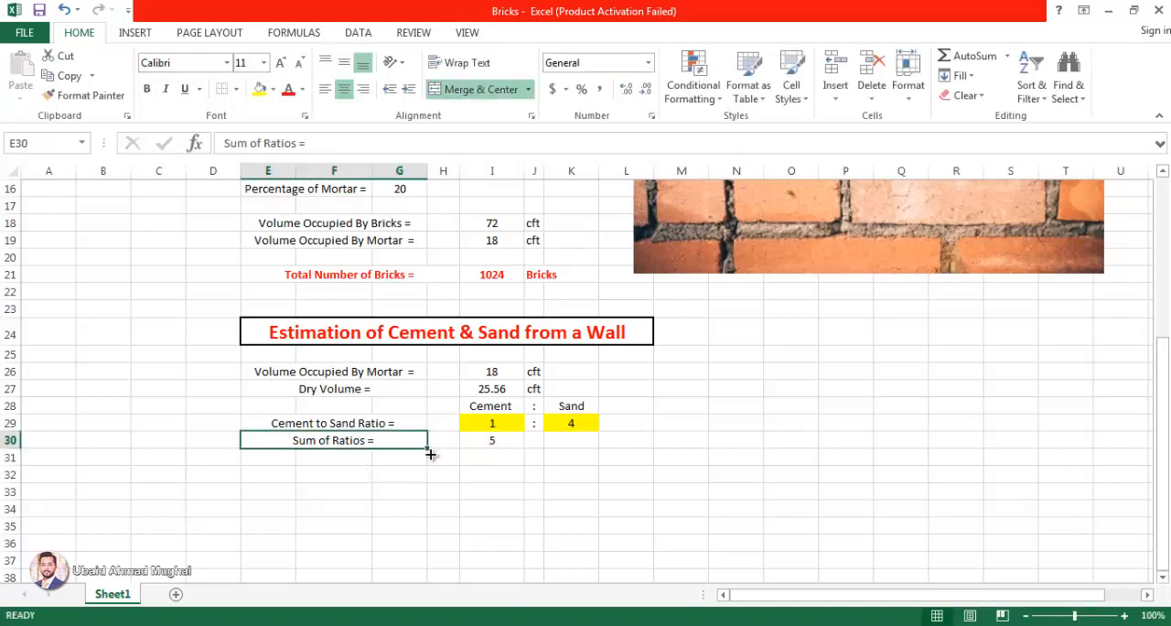
pyautogui.moveTo(427, 448); pyautogui.dragTo(283, 455)
pyautogui.doubleClick(405, 456)
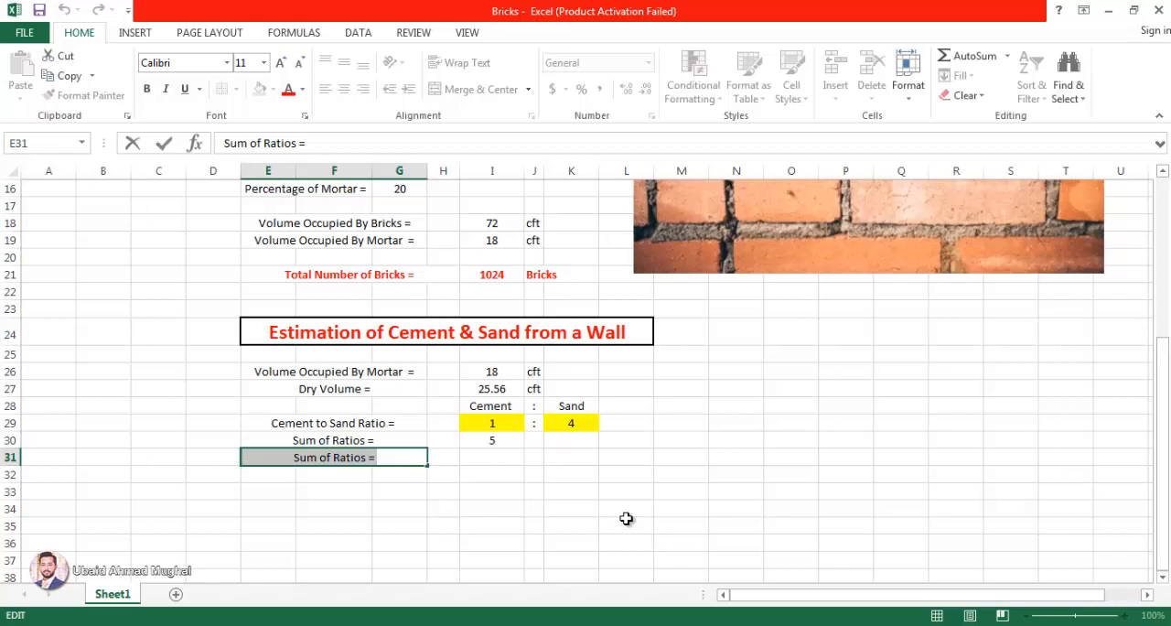
pyautogui.write('Cement ')
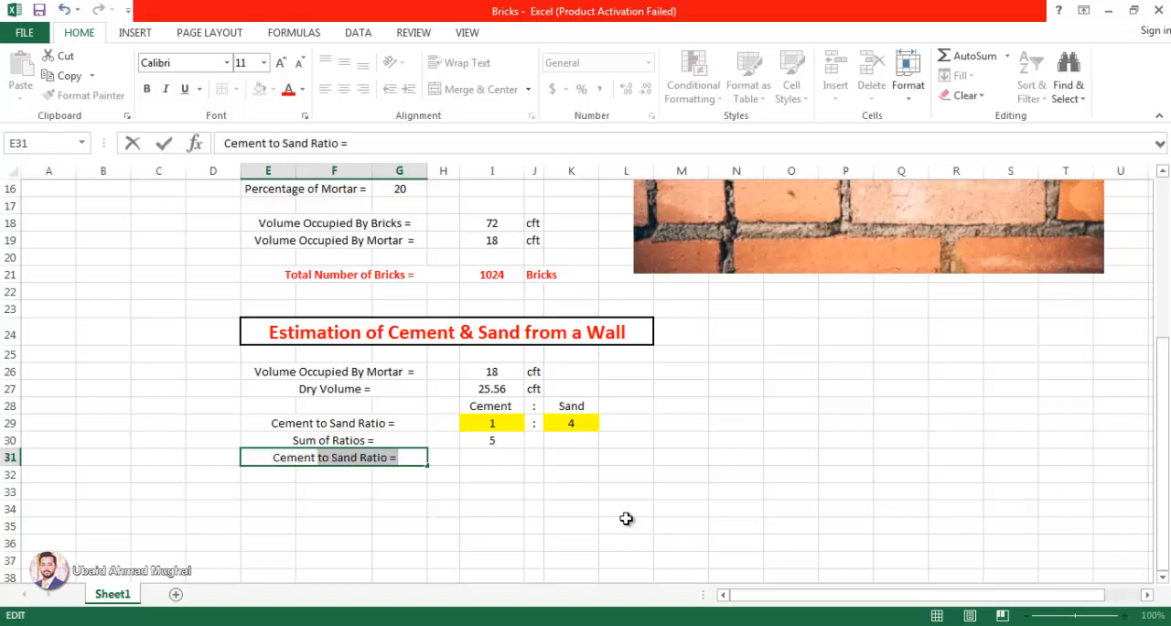
pyautogui.write('Bags =')
pyautogui.press('Return')
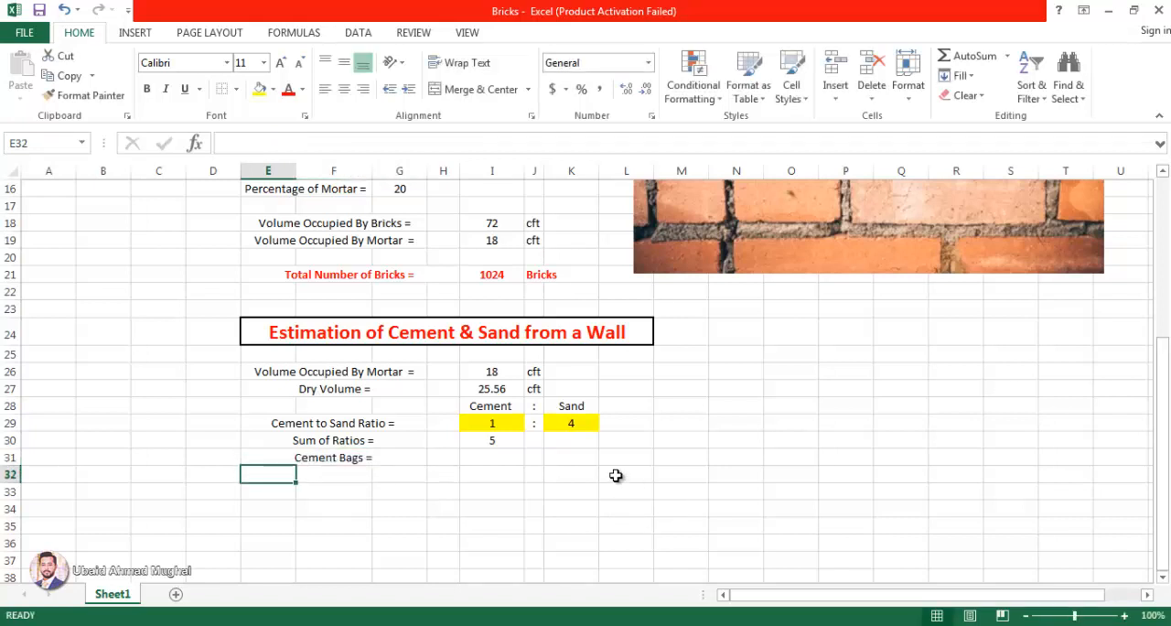
# Step: Calculate the cement volume in I31 with =(I29/I30)*I27
pyautogui.click(512, 464)
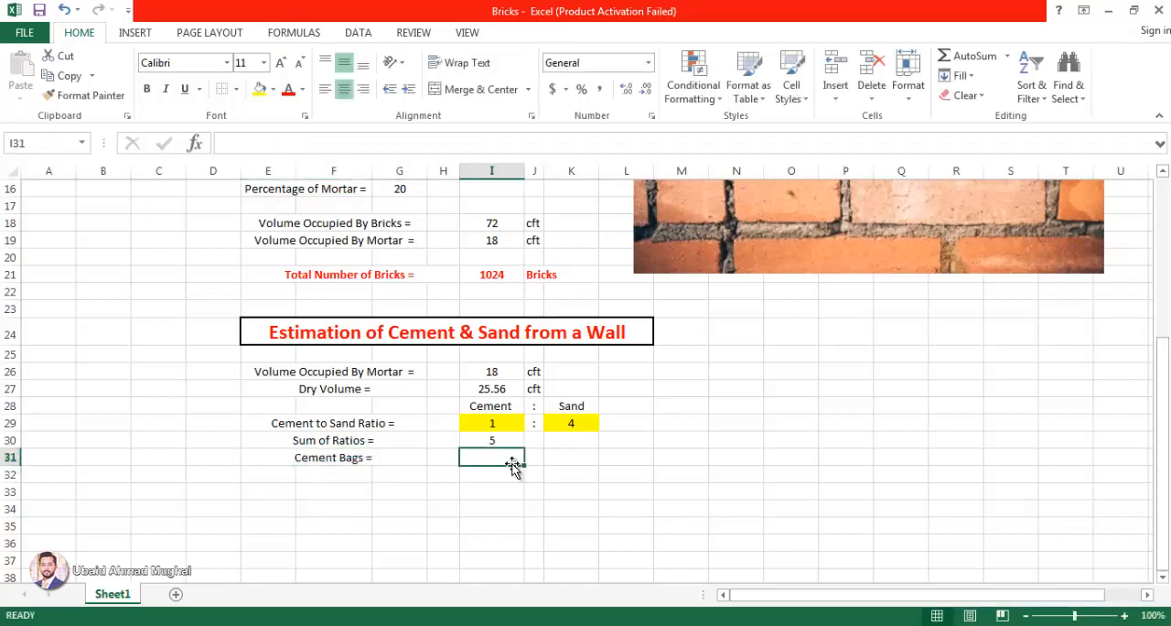
pyautogui.write('=(')
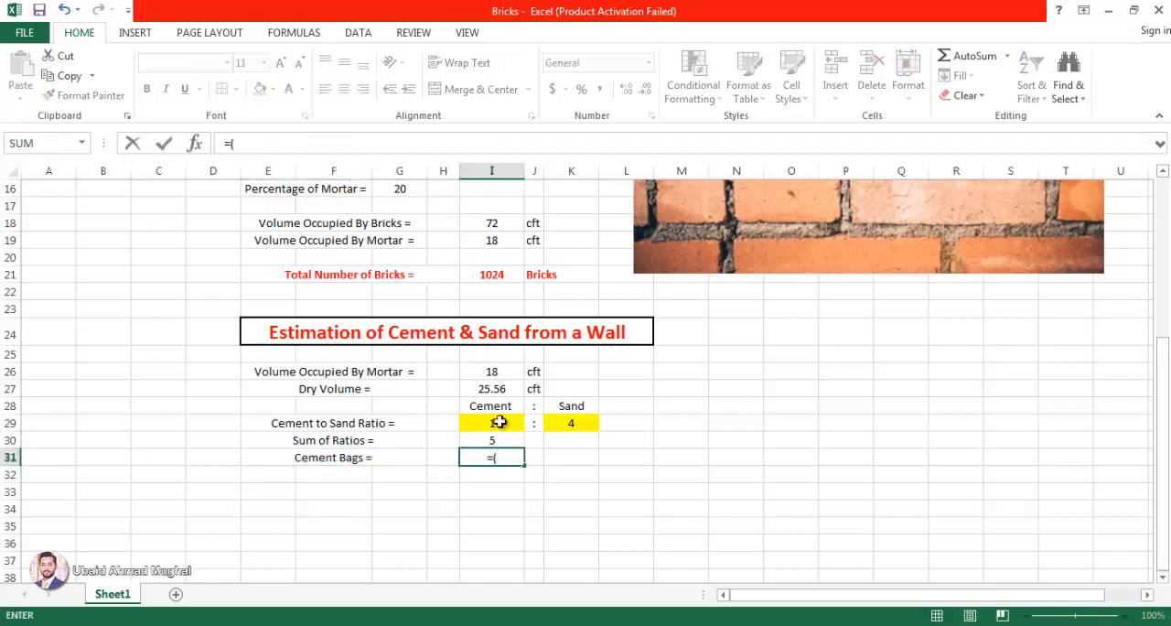
pyautogui.click(505, 421)
pyautogui.write('/')
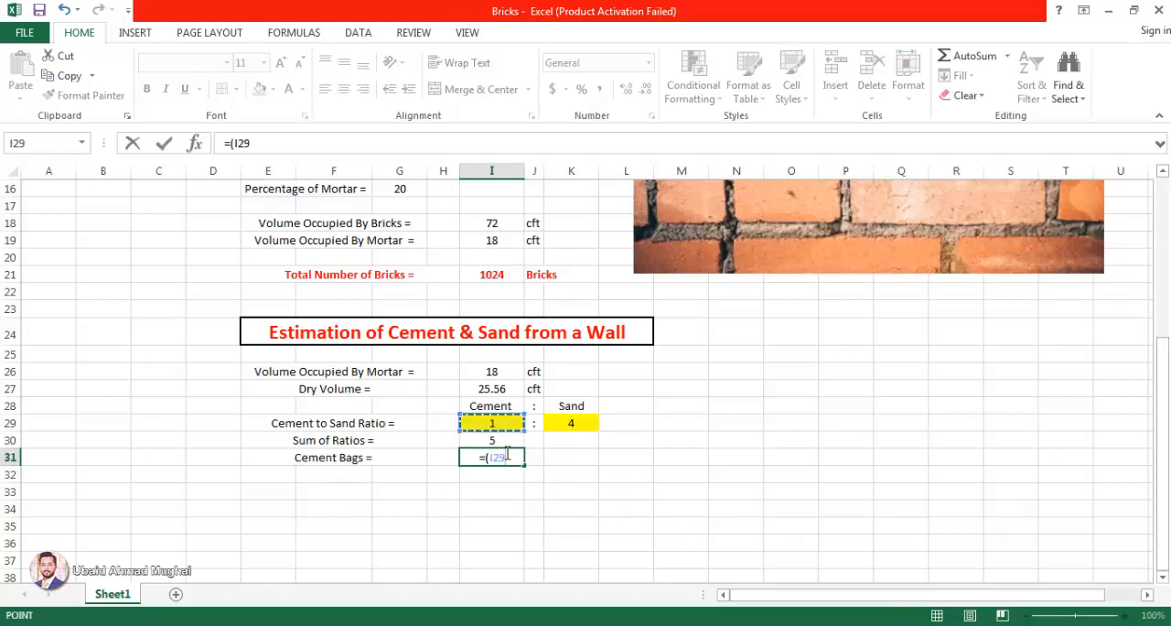
pyautogui.click(506, 441)
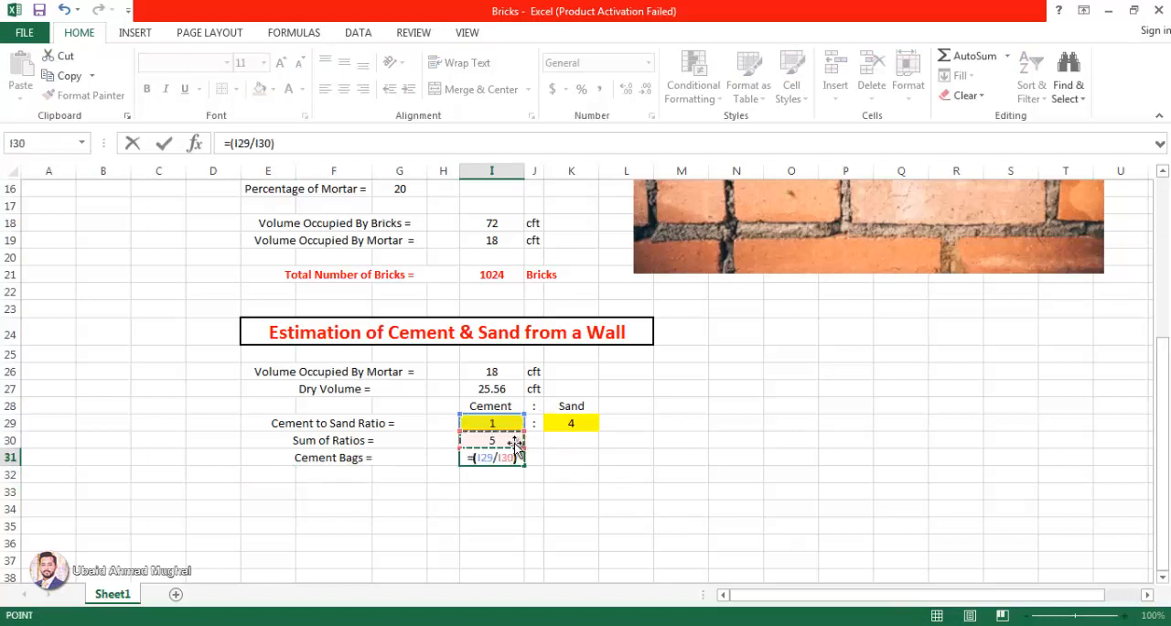
pyautogui.write(')*')
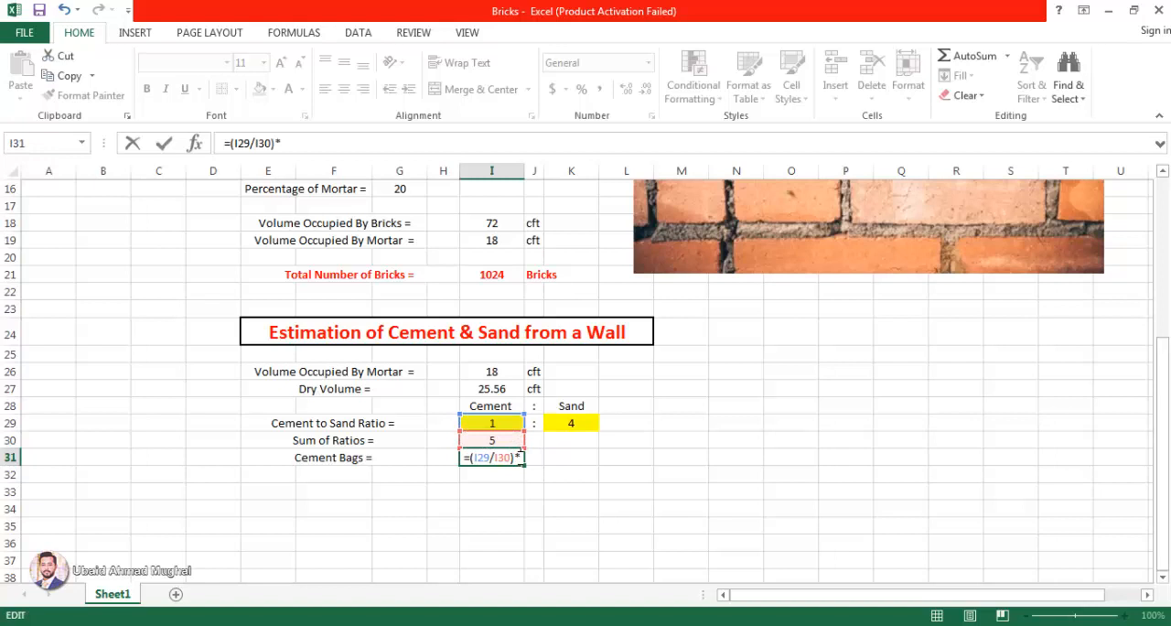
pyautogui.click(498, 390)
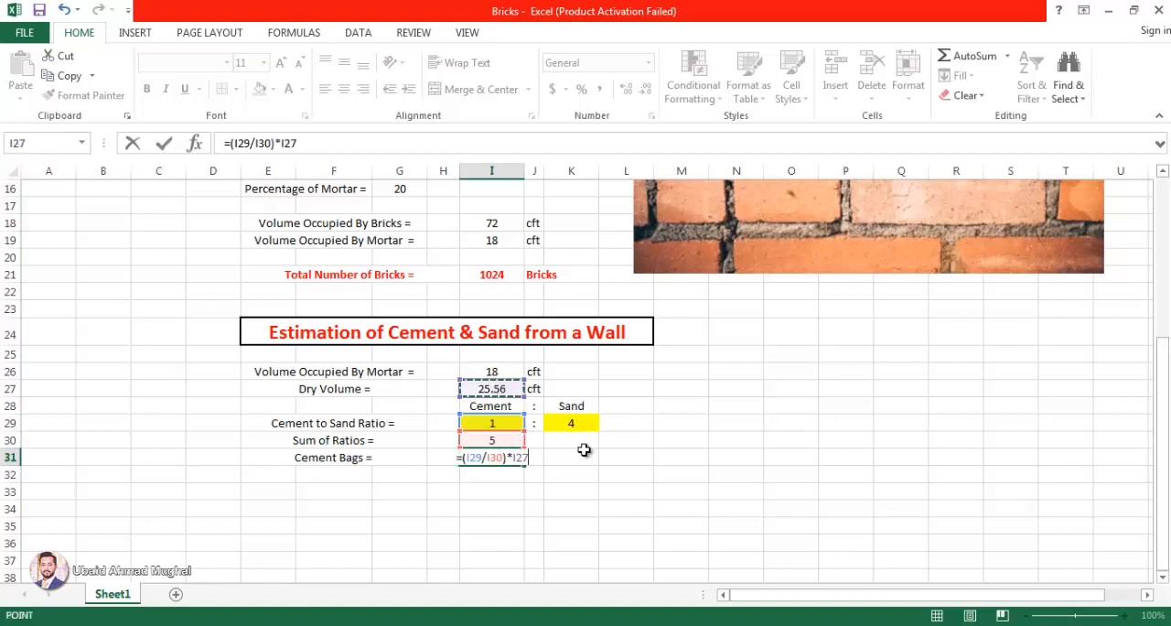
pyautogui.press('Return')
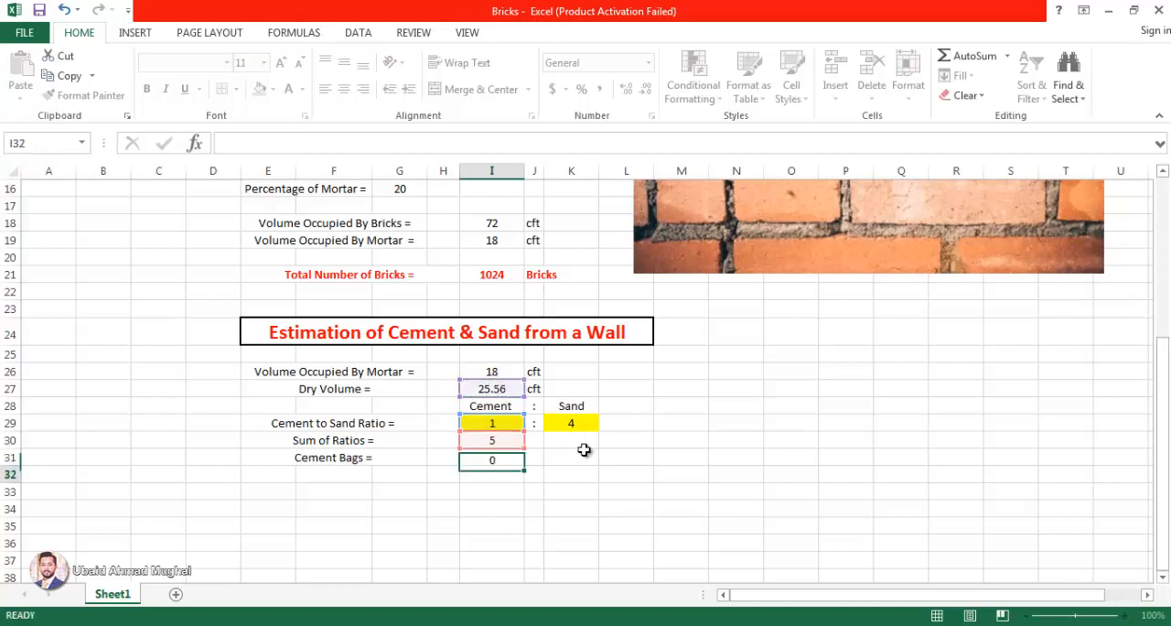
# Step: Enter the unit "Cft =" in J31 and autofit the width of column J
pyautogui.click(526, 459)
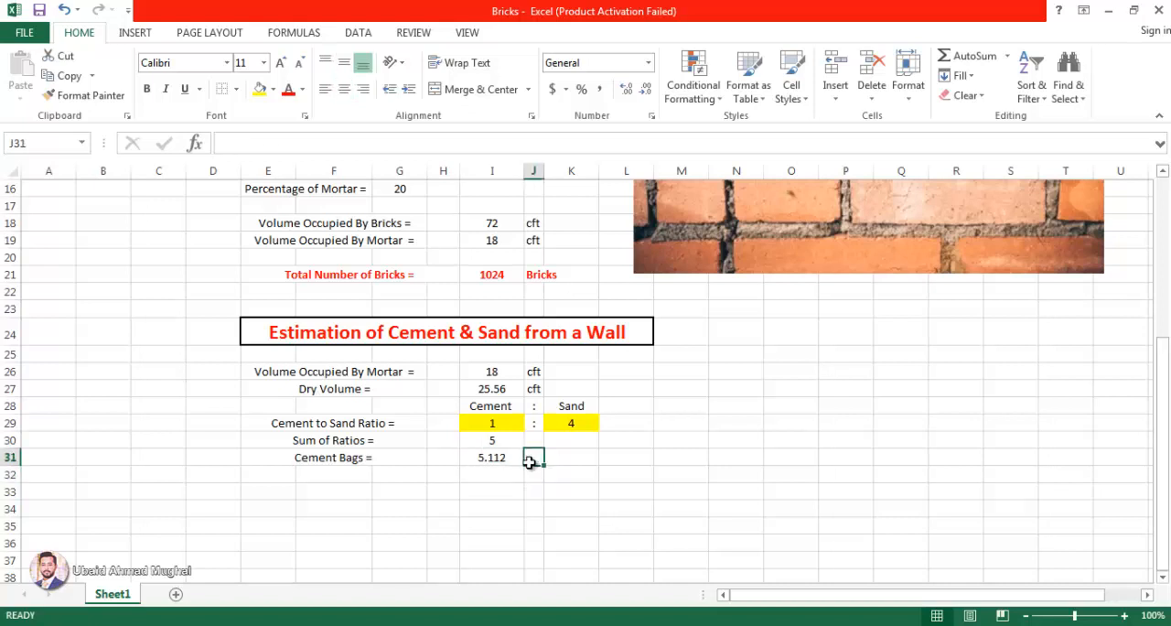
pyautogui.write('Cft =')
pyautogui.press('Return')
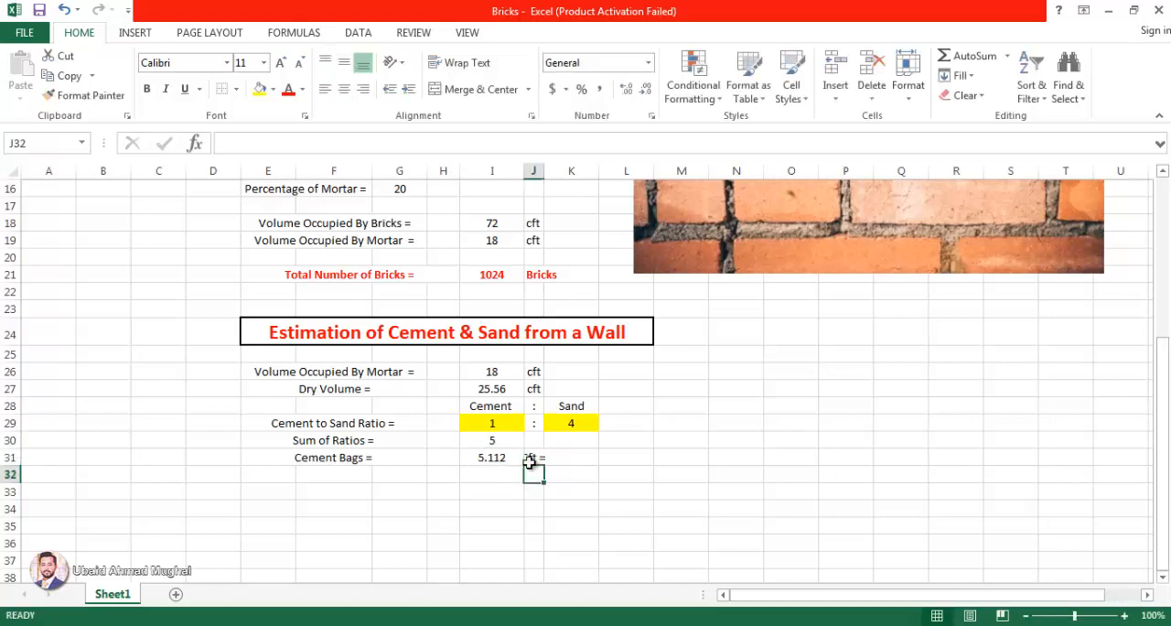
pyautogui.click(534, 171)
pyautogui.doubleClick(544, 171)
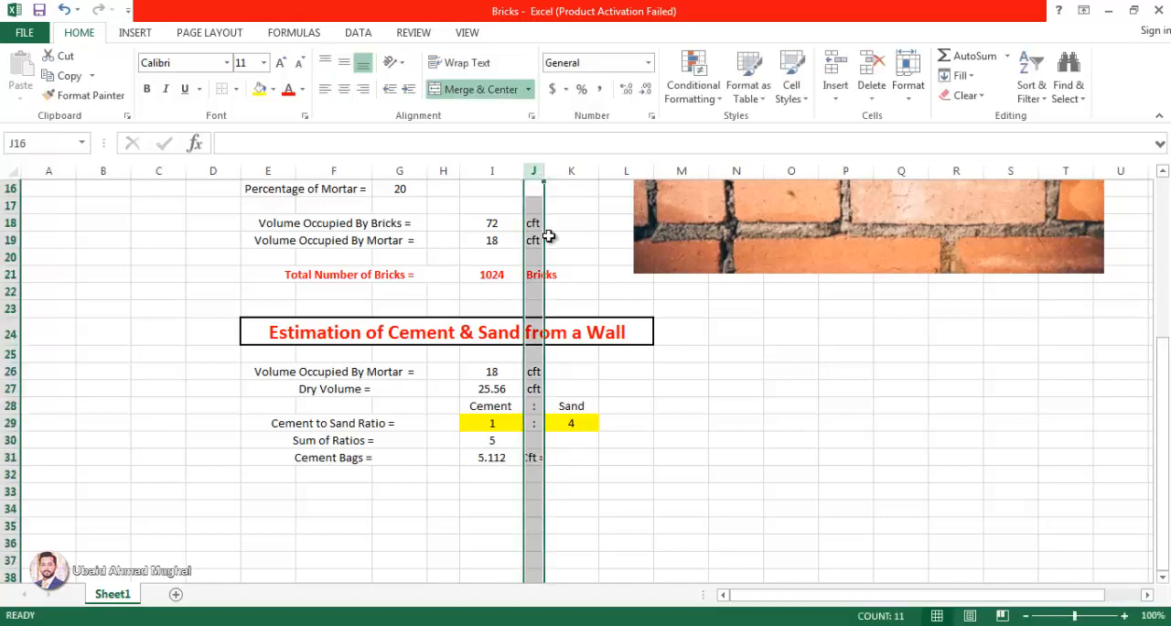
# Step: Convert the cement volume to bags in K31 with =I31/1.25
pyautogui.click(596, 464)
pyautogui.write('=')
pyautogui.click(491, 458)
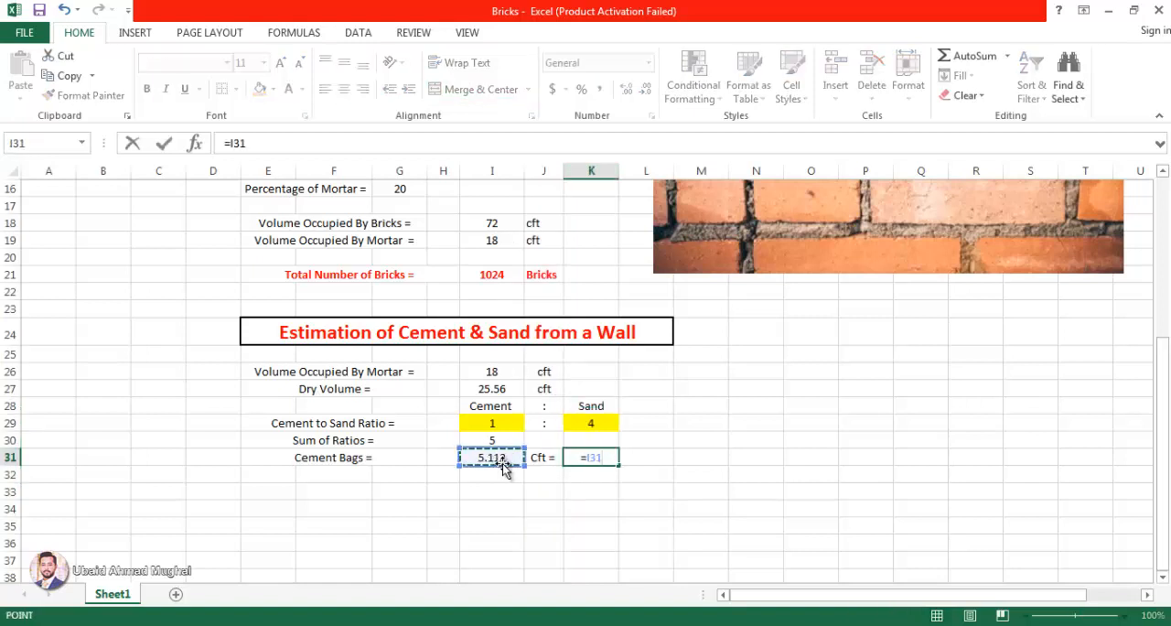
pyautogui.write('/')
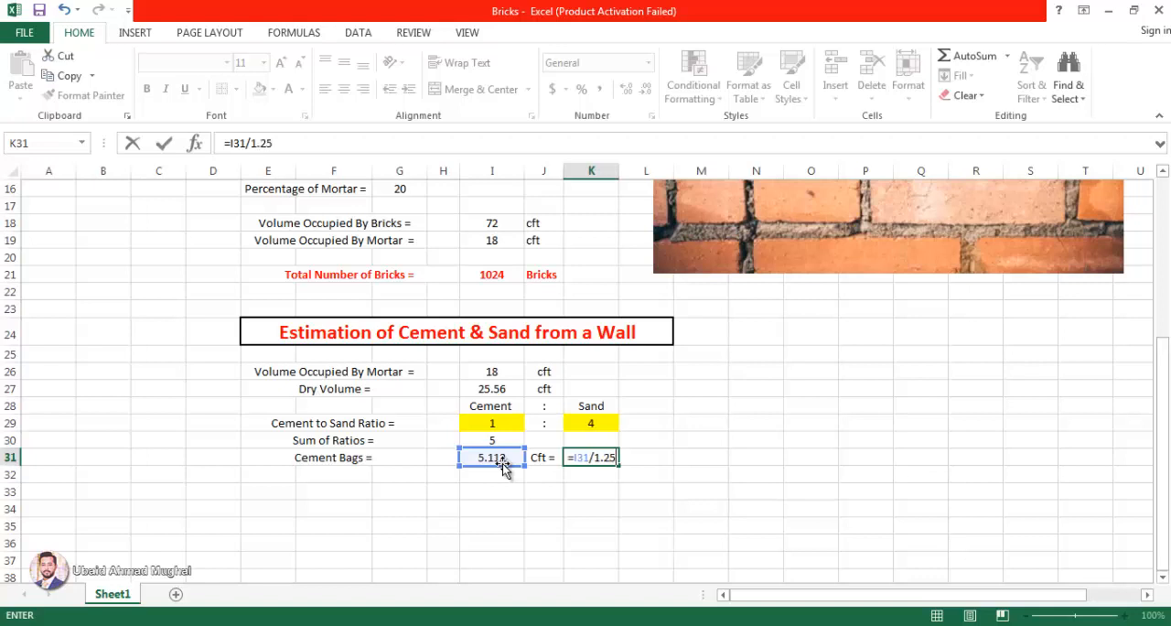
pyautogui.write('1.25')
pyautogui.press('Return')
# Step: Enter the unit Bags in L31 beside the cement bag count
pyautogui.click(632, 462)
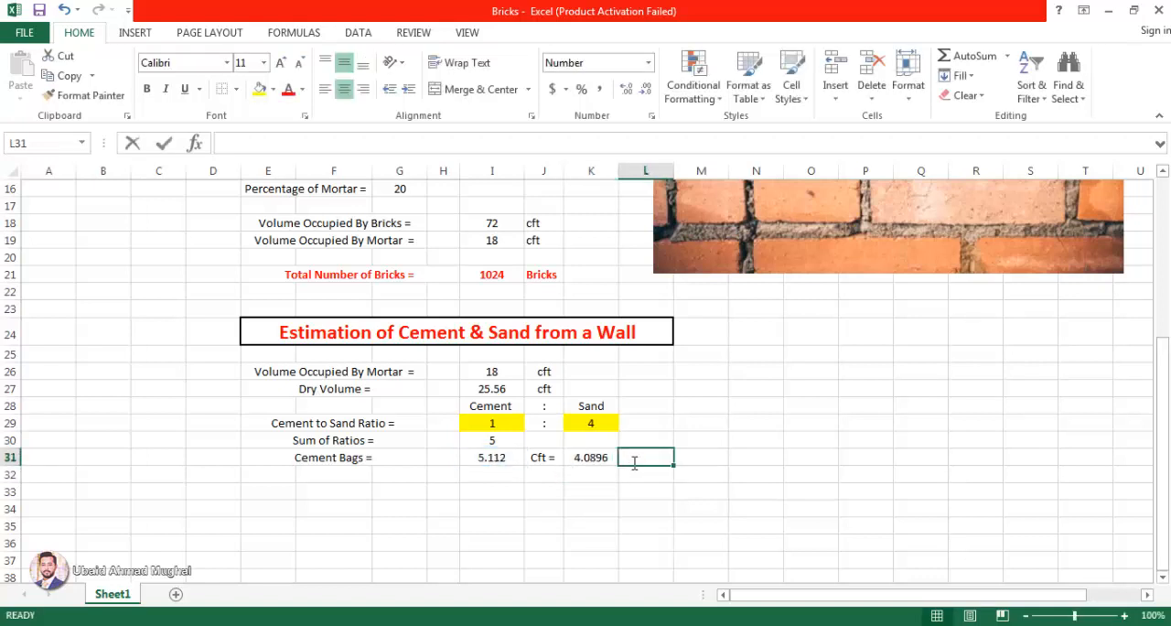
pyautogui.write('Bagr')
pyautogui.press('BackSpace')
pyautogui.write('s')
pyautogui.press('Return')
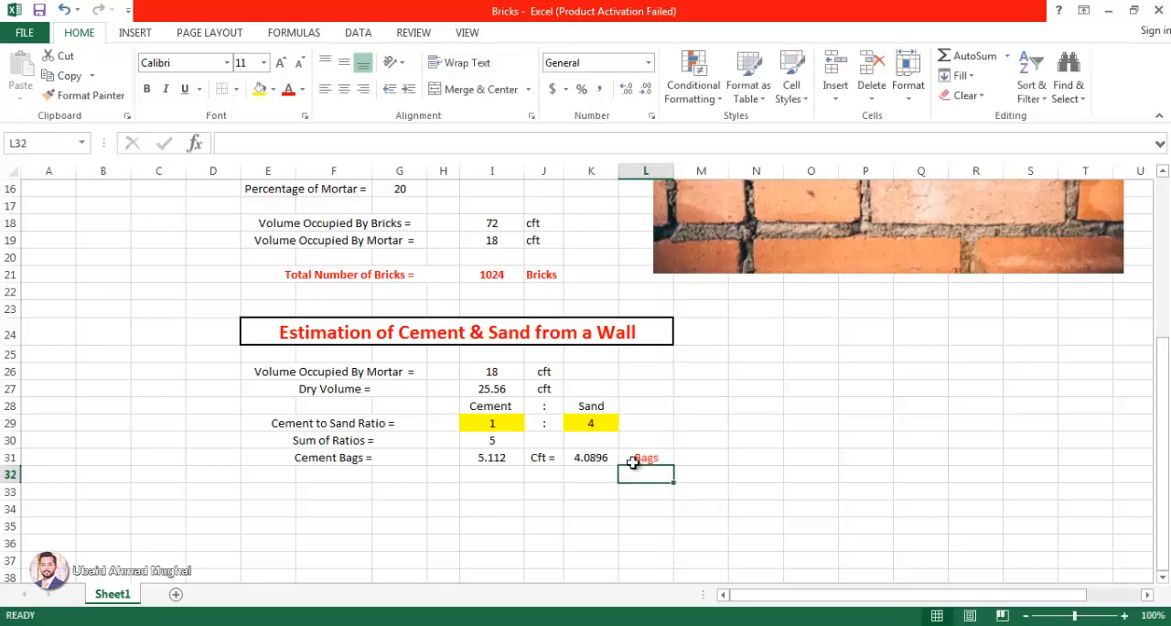
# Step: Format the cement bag count in K31 as bold red text with two decimal places
pyautogui.click(603, 457)
pyautogui.click(288, 88)
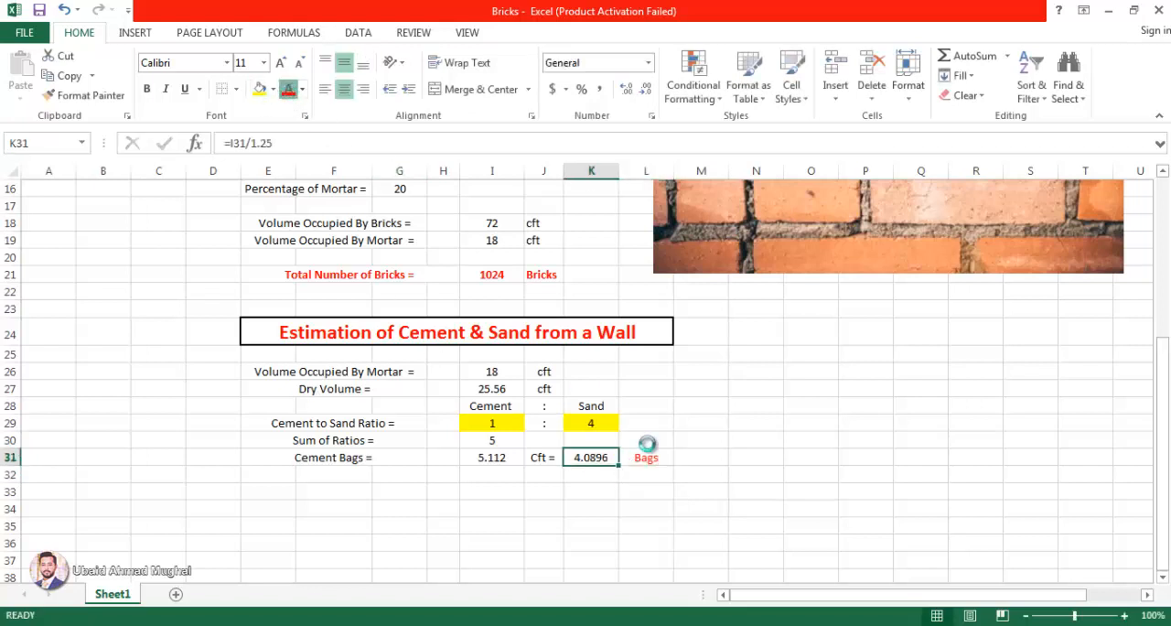
pyautogui.click(91, 95)
pyautogui.click(146, 89)
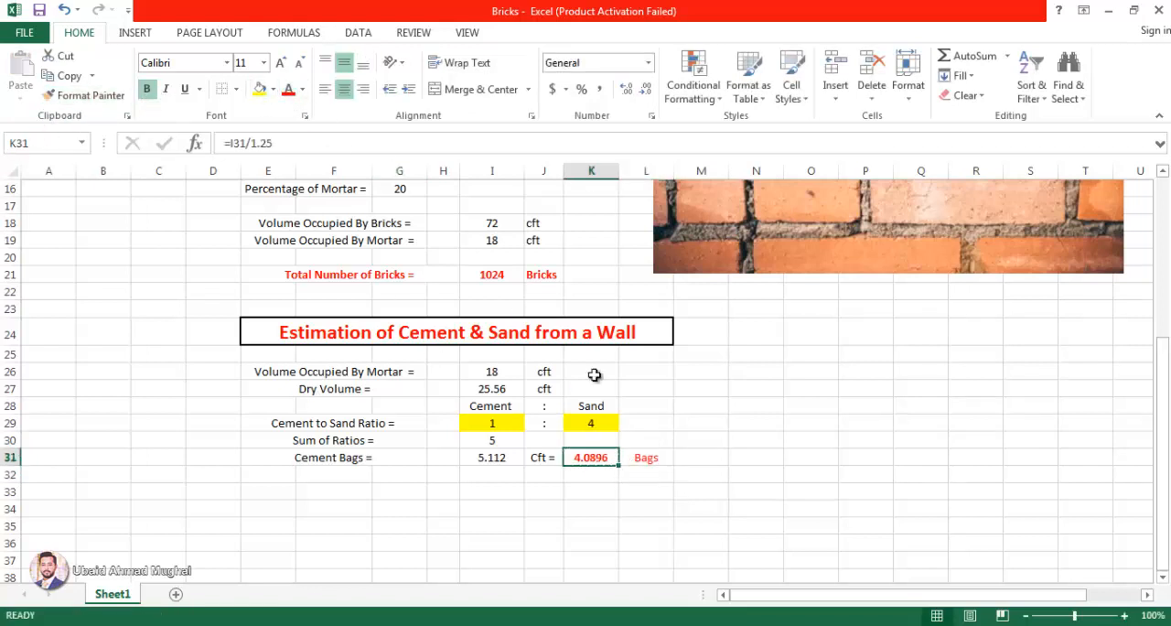
pyautogui.click(755, 440)
pyautogui.click(648, 456)
pyautogui.click(611, 454)
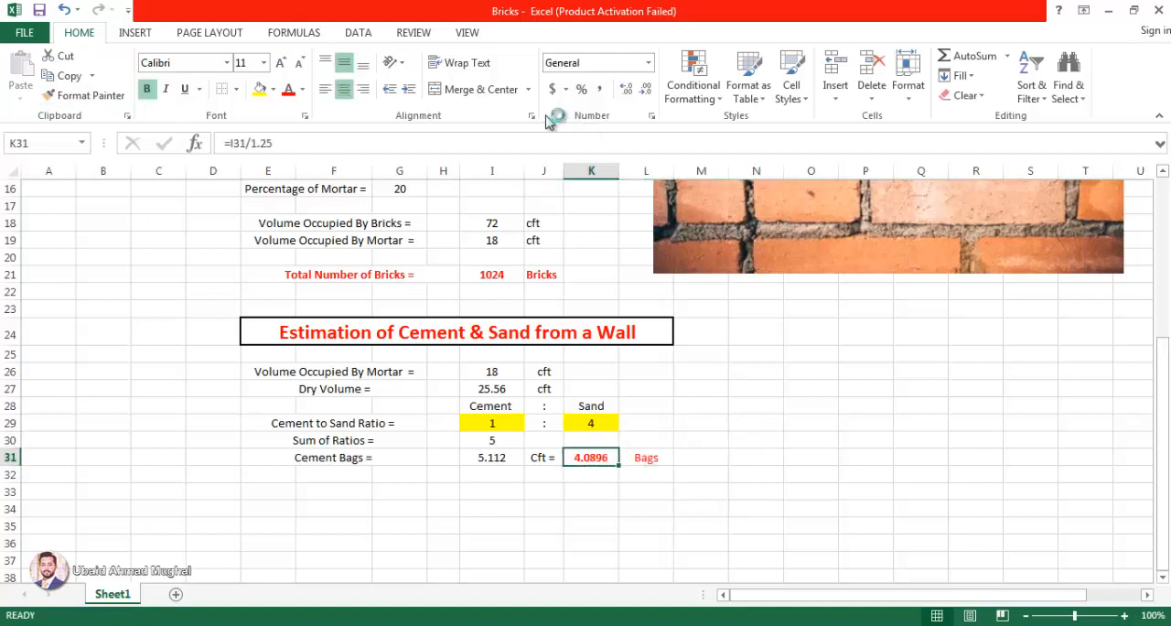
pyautogui.click(647, 90)
pyautogui.click(647, 90)
pyautogui.click(645, 445)
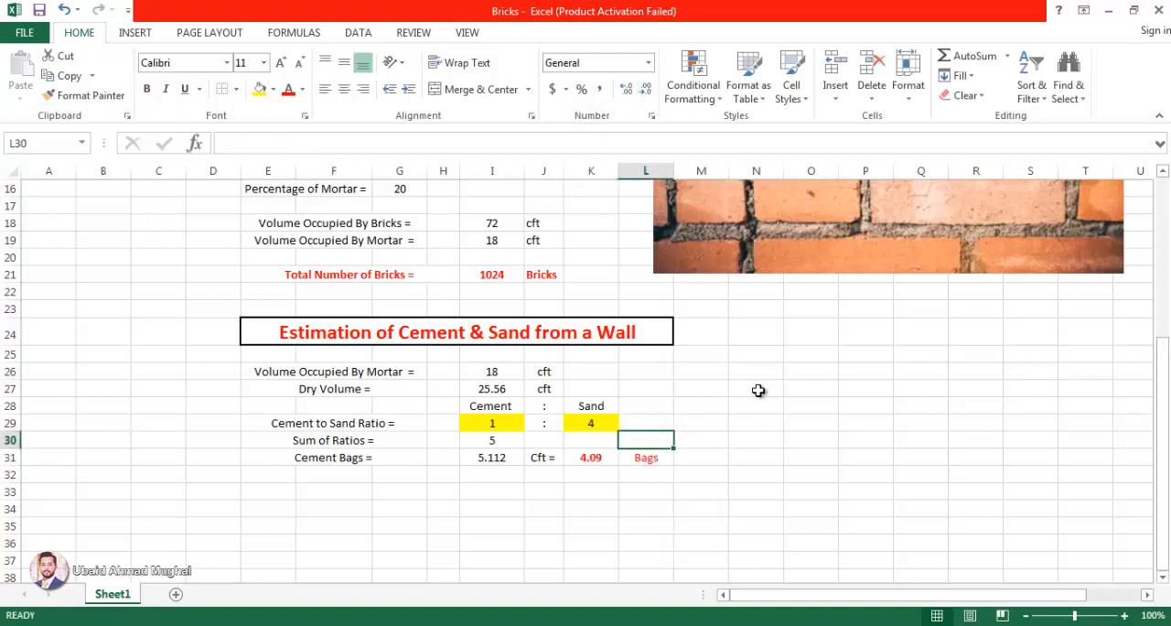
# Step: Narrow column K slightly so the Bags unit sits closer to its value
pyautogui.click(625, 454)
pyautogui.moveTo(618, 170); pyautogui.dragTo(605, 170)
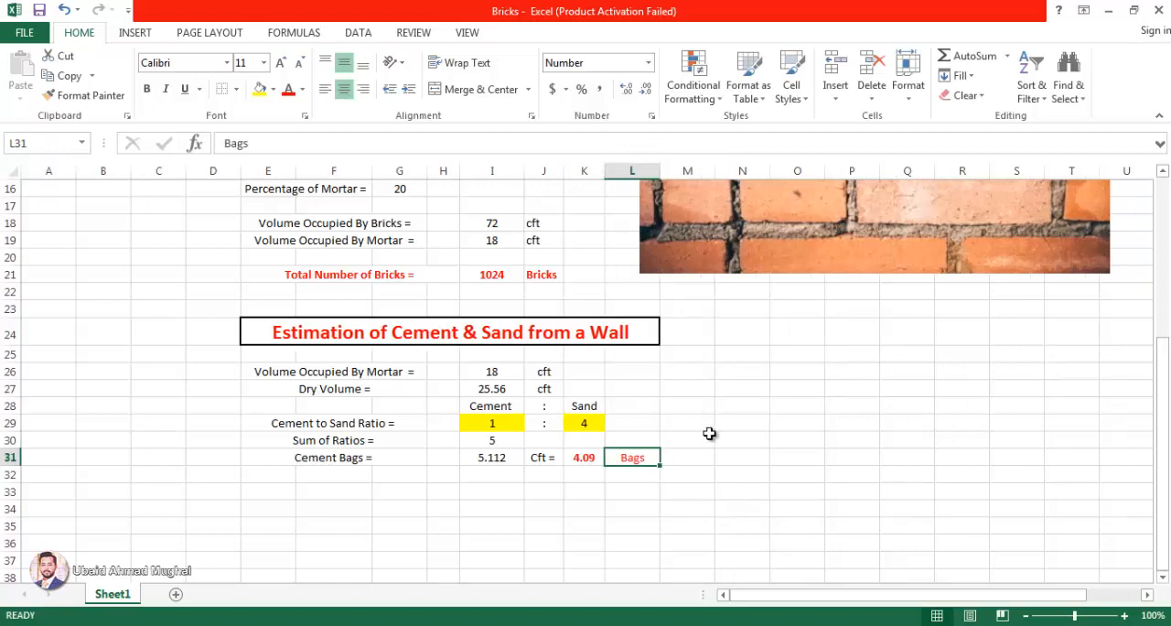
pyautogui.click(702, 439)
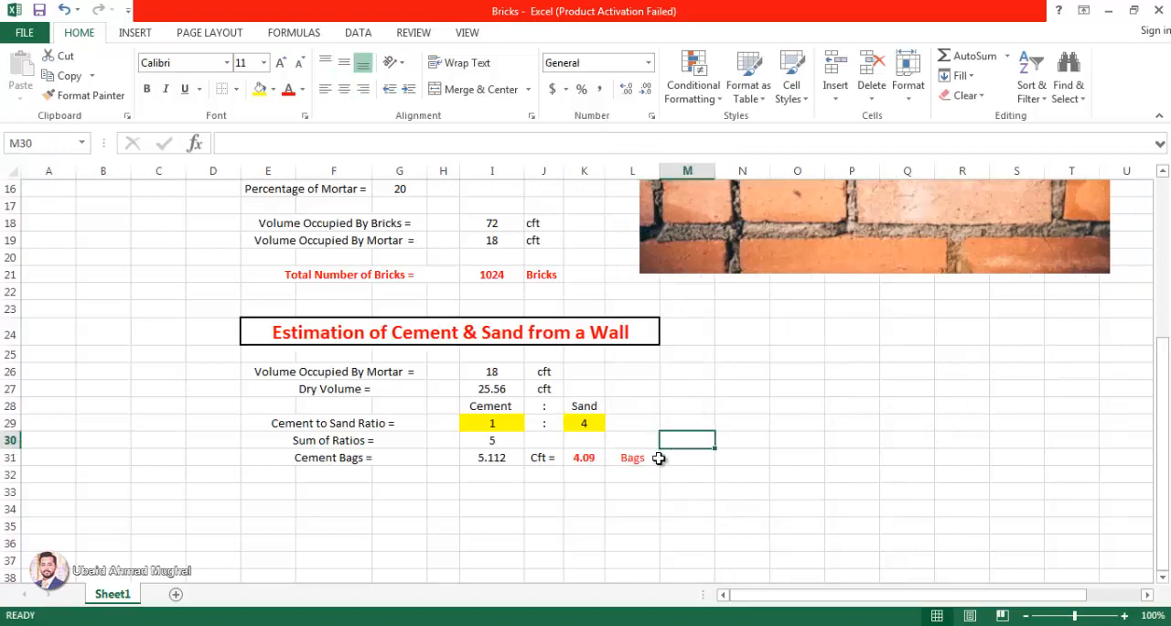
# Step: Review the wall length, height and width inputs and the dry volume label in the cement and sand section
pyautogui.scroll(5, 620, 418)
pyautogui.click(419, 315)
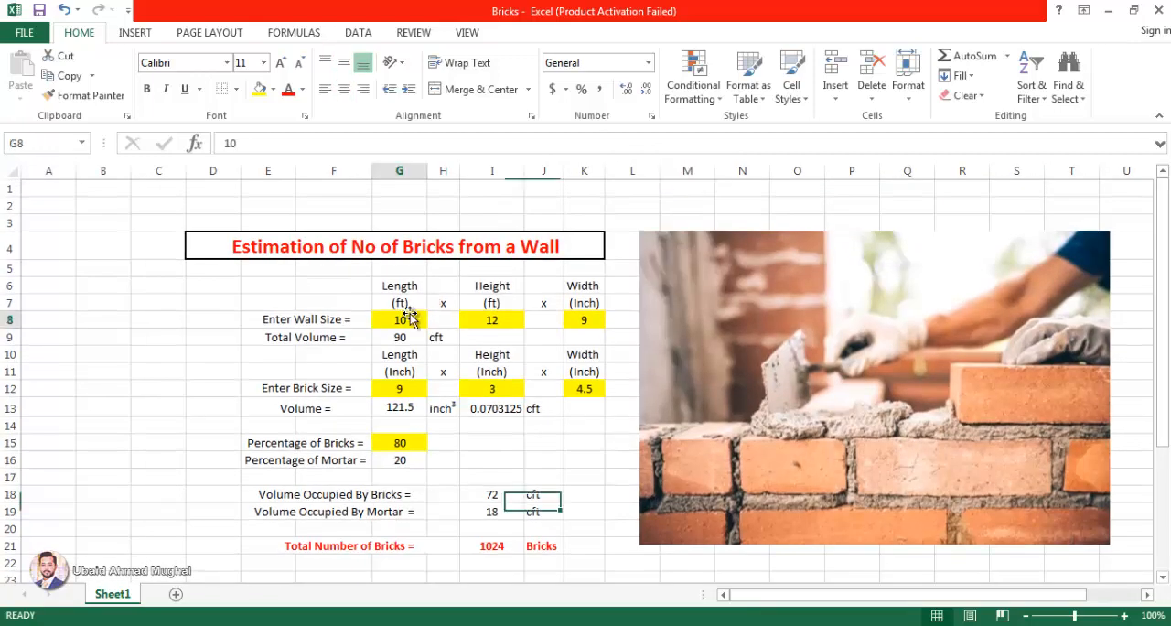
pyautogui.click(505, 317)
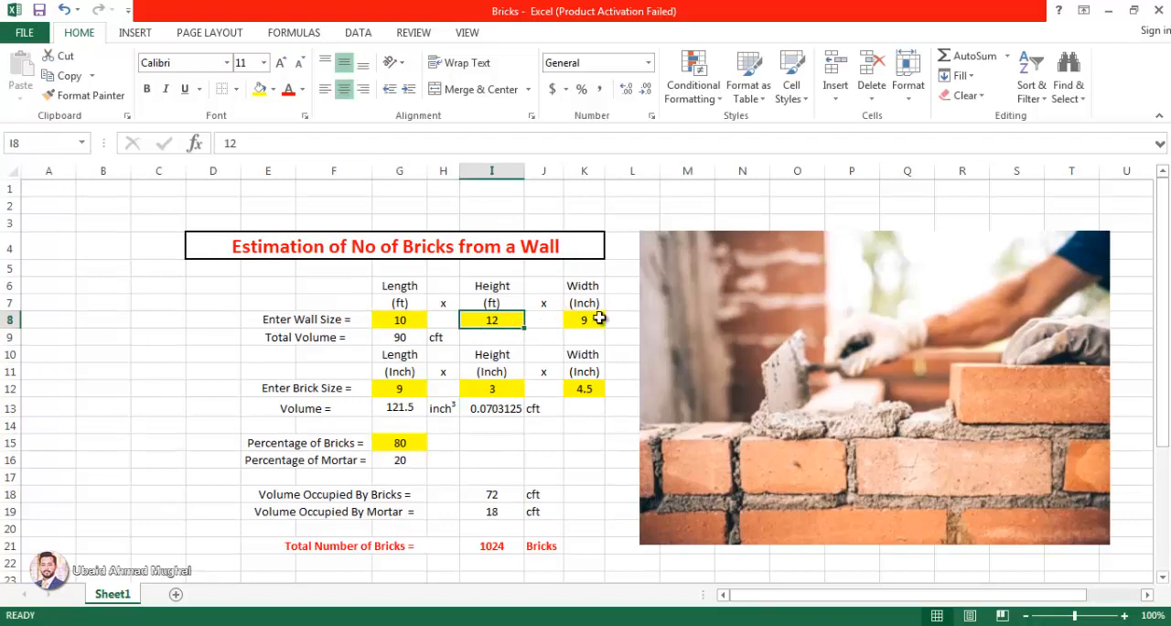
pyautogui.click(592, 317)
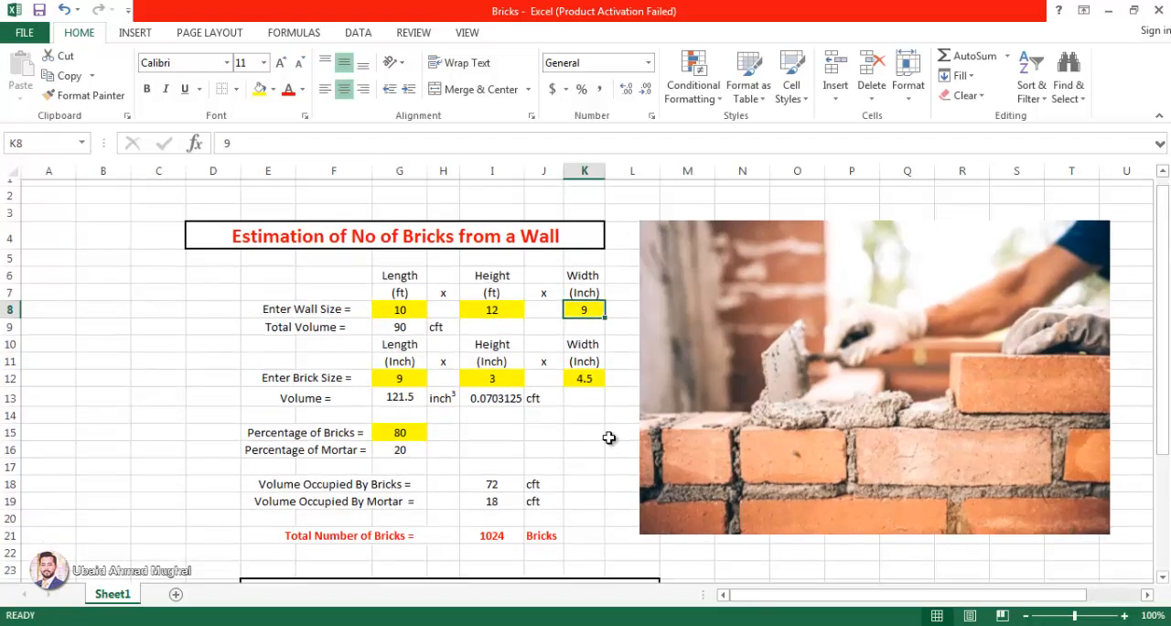
pyautogui.scroll(-5, 608, 439)
pyautogui.click(638, 439)
pyautogui.click(446, 491)
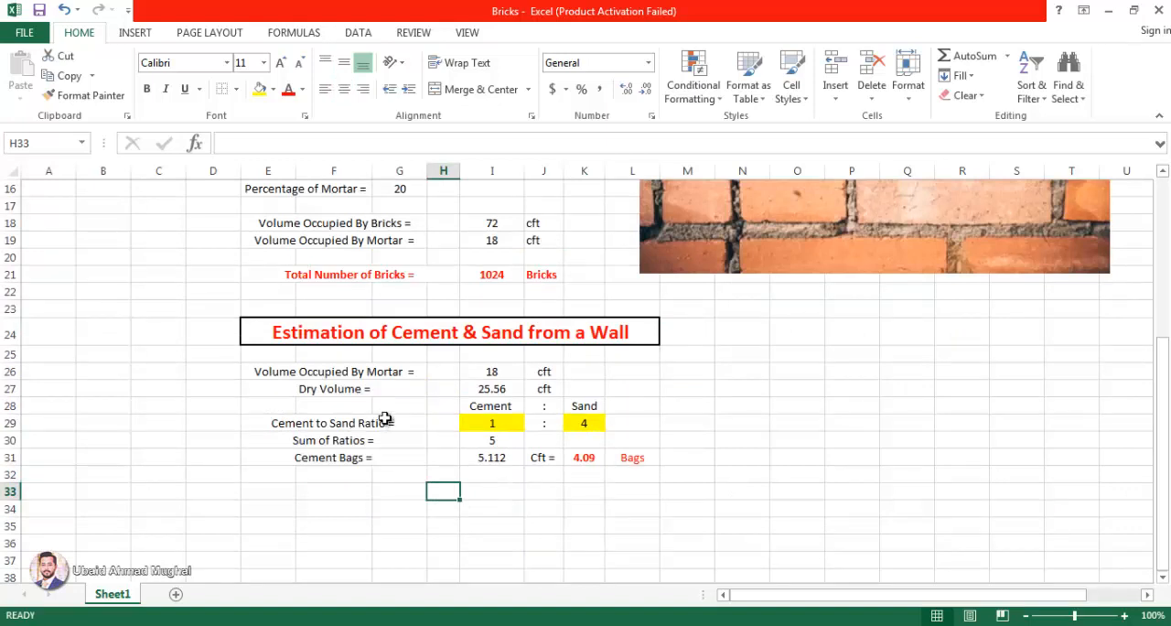
pyautogui.click(367, 386)
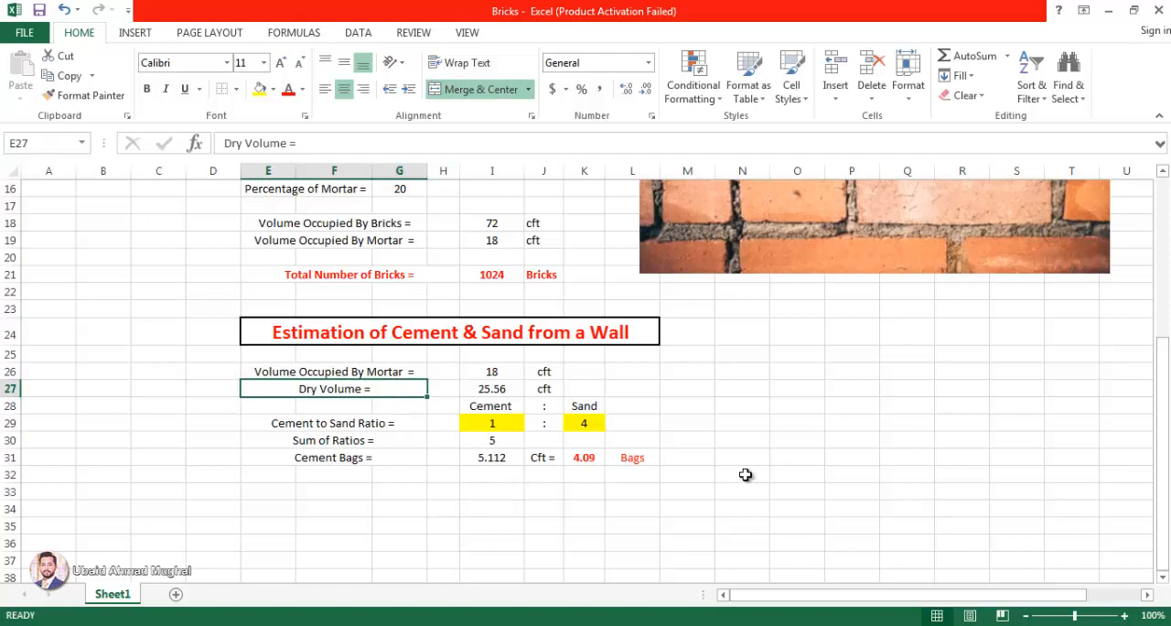
# Step: Copy the Cement Bags label down to row 32 and change its text to "Sand ="
pyautogui.click(387, 460)
pyautogui.moveTo(426, 470); pyautogui.dragTo(426, 485)
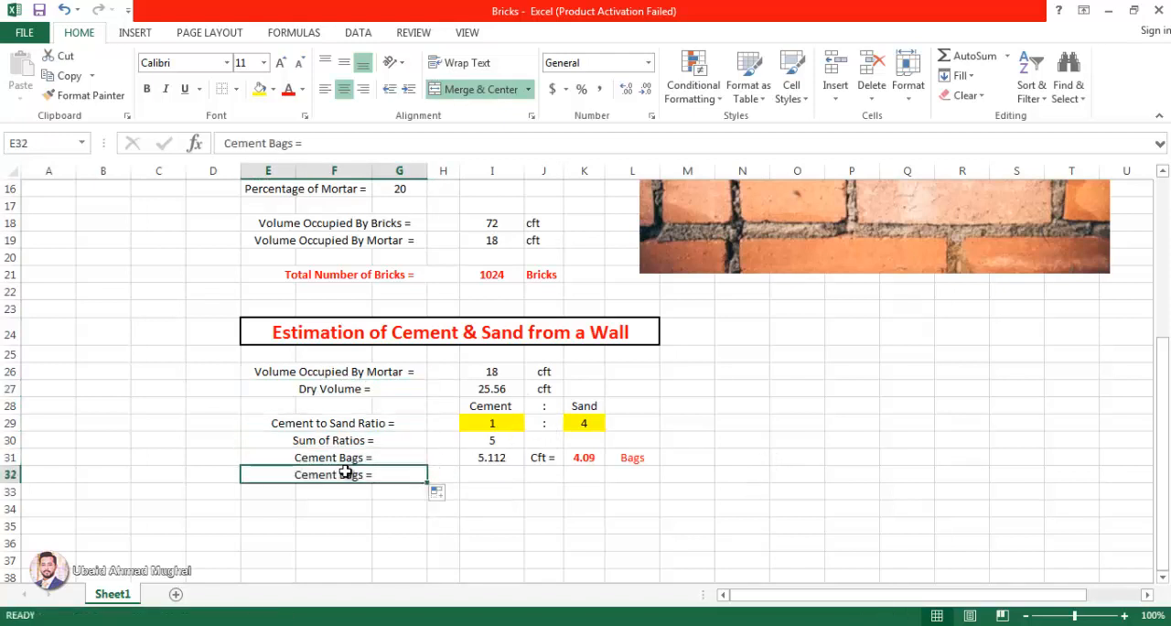
pyautogui.doubleClick(348, 475)
pyautogui.write('Sand')
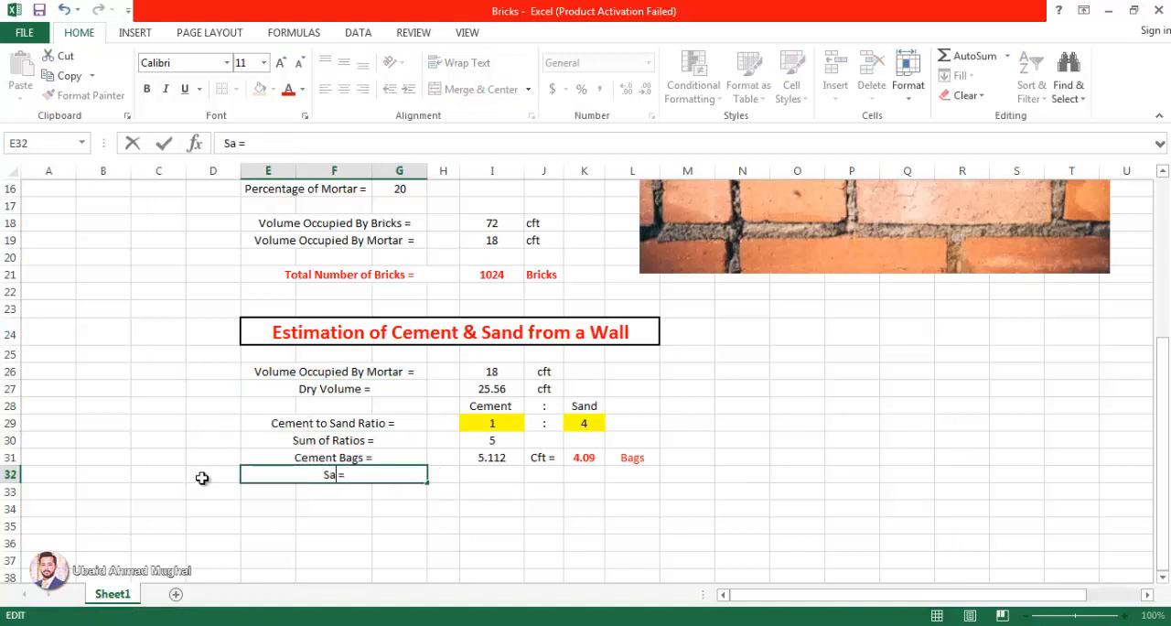
pyautogui.press('Return')
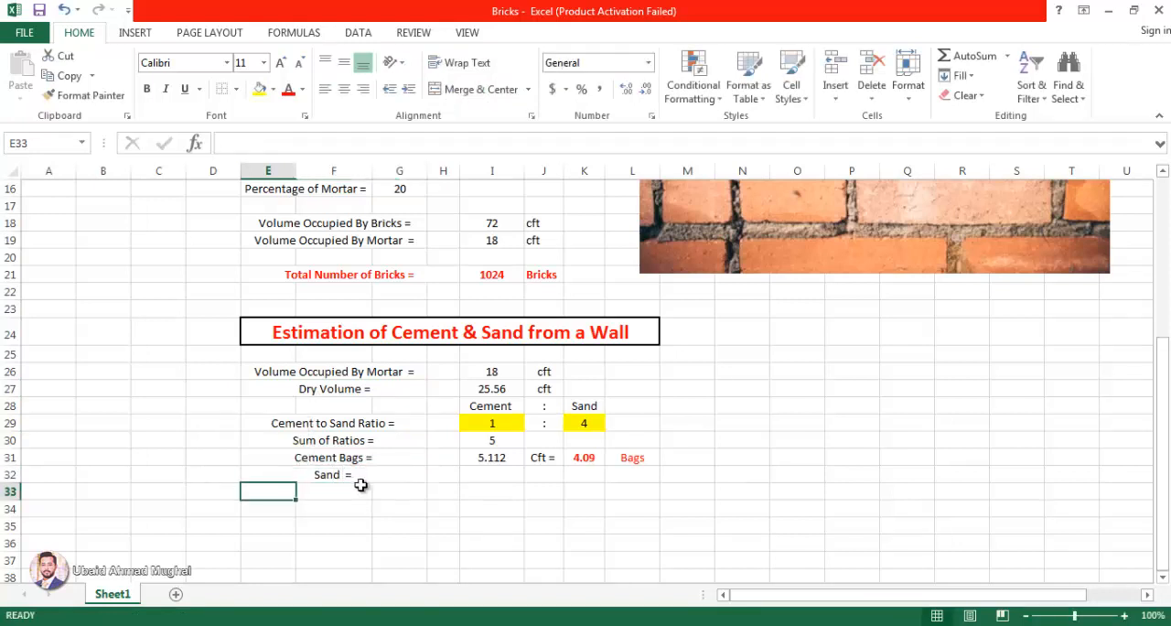
# Step: Calculate the sand volume in I32 with =(K29/I30)*I27, reusing the cement formula and pointing it to the sand ratio
pyautogui.click(488, 472)
pyautogui.click(506, 461)
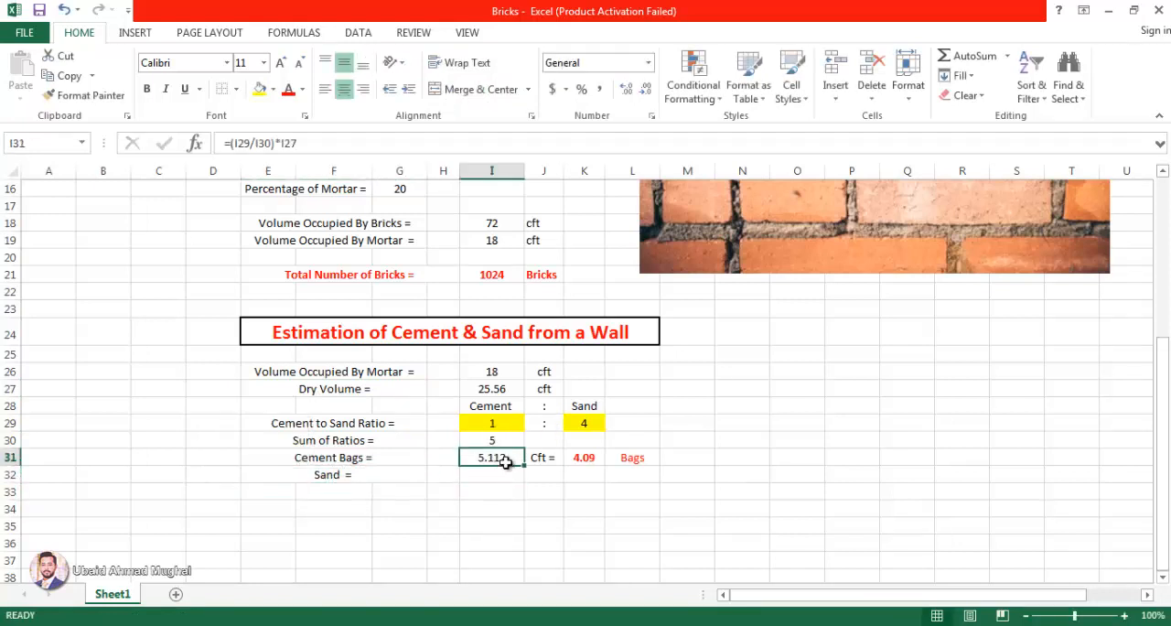
pyautogui.moveTo(293, 143); pyautogui.dragTo(183, 153)
pyautogui.hotkey('ctrl', 'c')
pyautogui.press('Return')
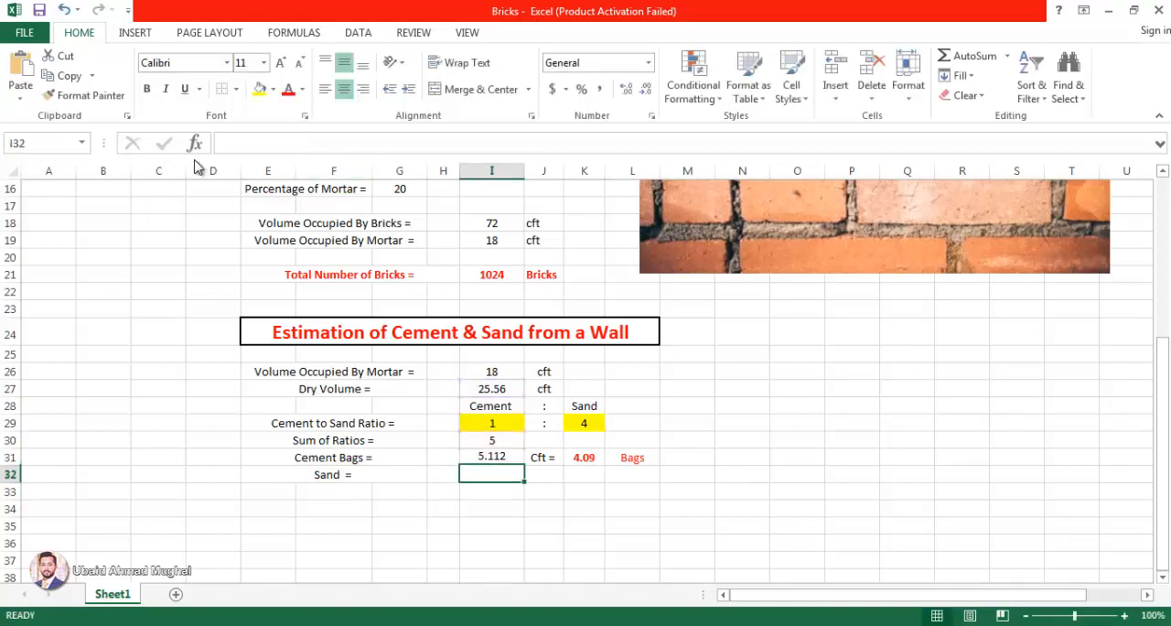
pyautogui.write('=')
pyautogui.hotkey('ctrl', 'v')
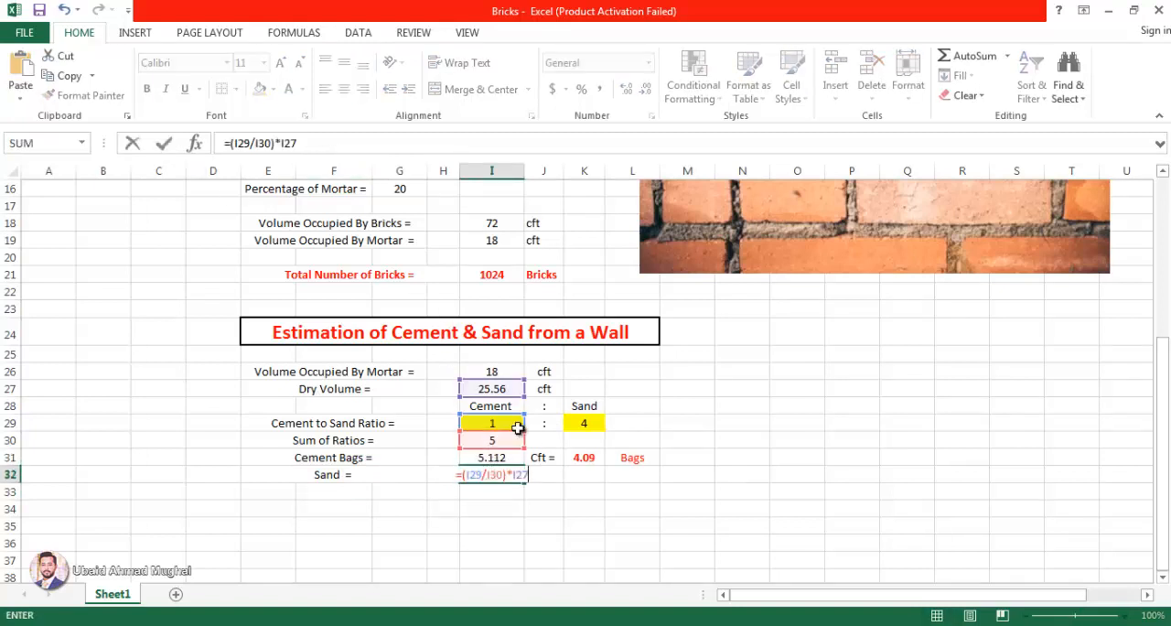
pyautogui.moveTo(494, 415); pyautogui.dragTo(594, 423)
pyautogui.press('Return')
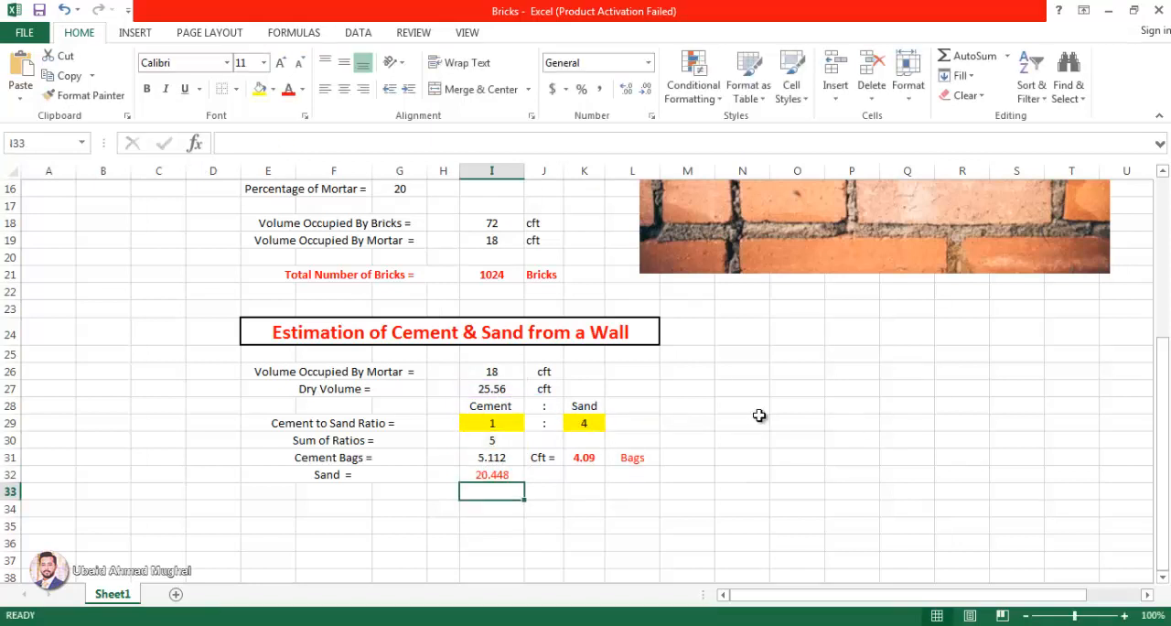
pyautogui.doubleClick(492, 474)
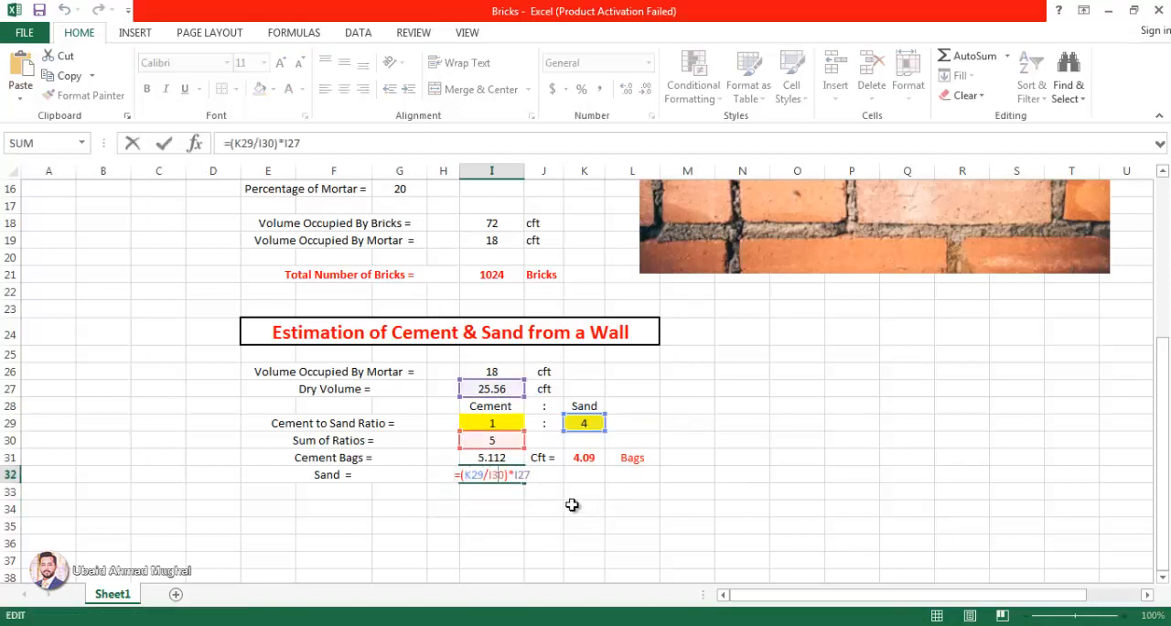
pyautogui.press('Escape')
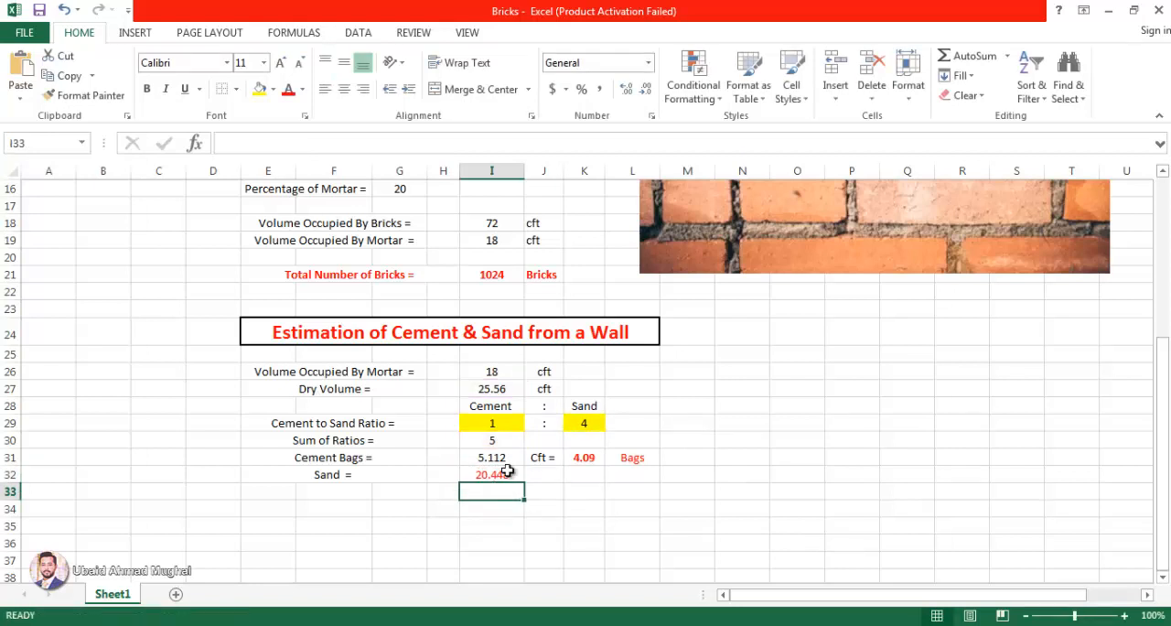
# Step: Format the sand quantity in I32 as bold with two decimal places
pyautogui.click(646, 89)
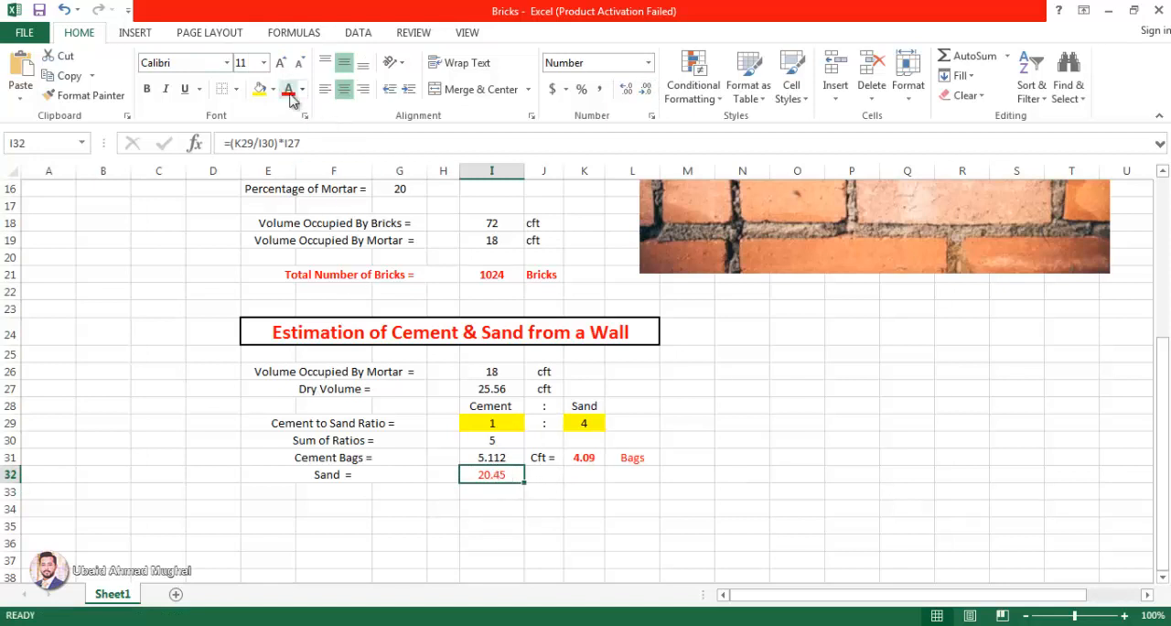
pyautogui.click(553, 542)
pyautogui.click(502, 476)
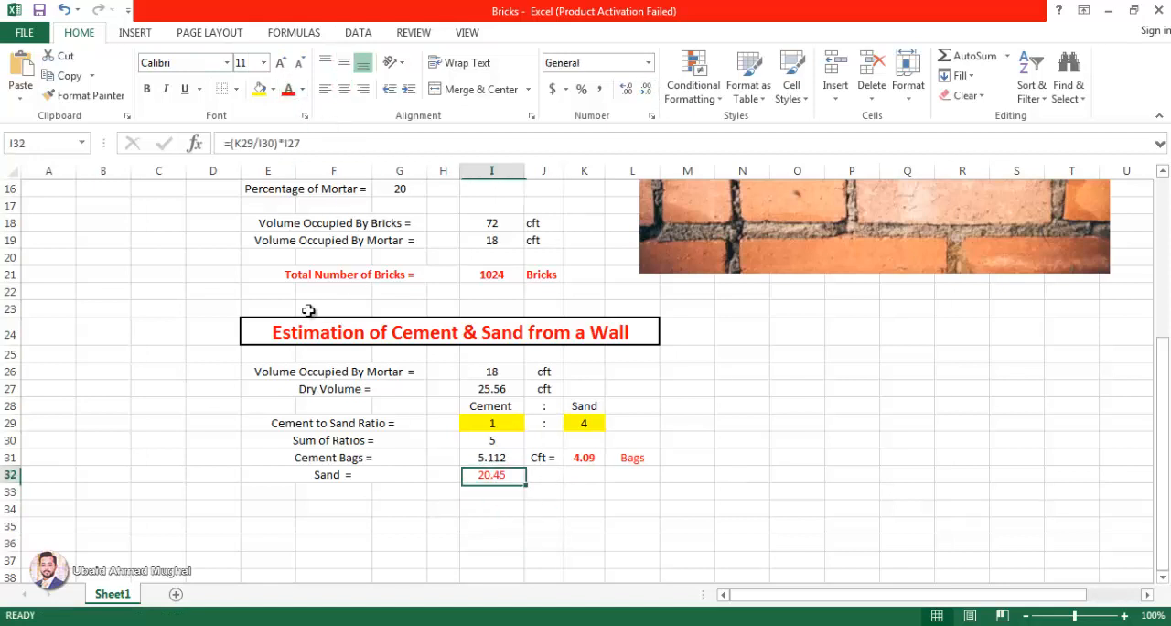
pyautogui.click(147, 88)
# Step: Enter the unit Cft in J32 beside the sand quantity and centre it like the cell above
pyautogui.click(554, 475)
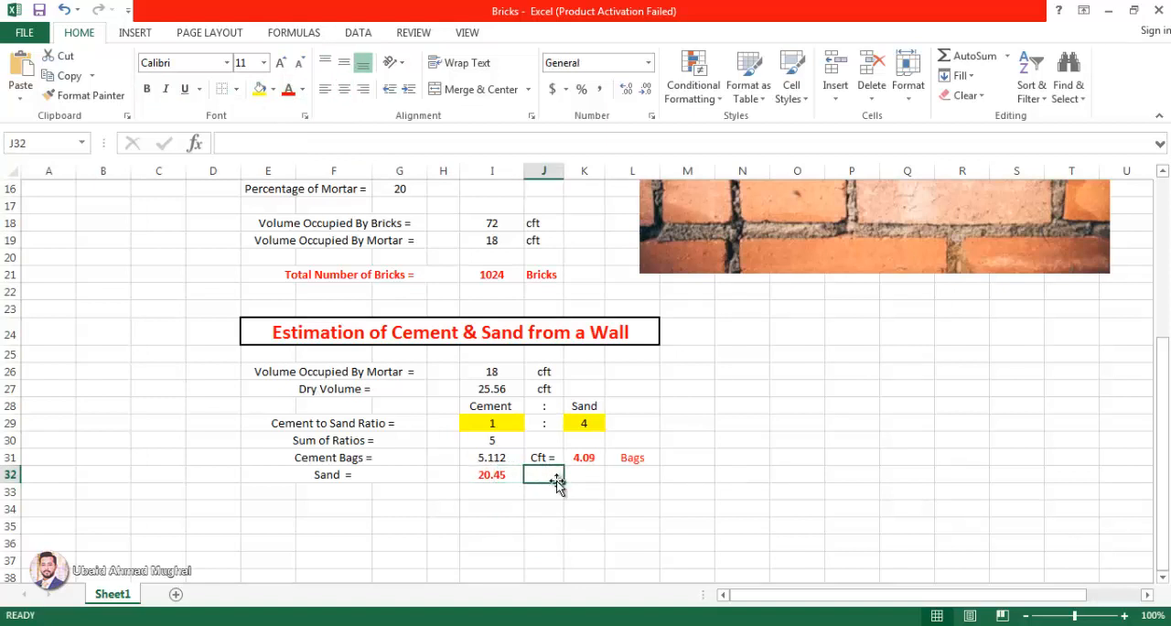
pyautogui.write('C')
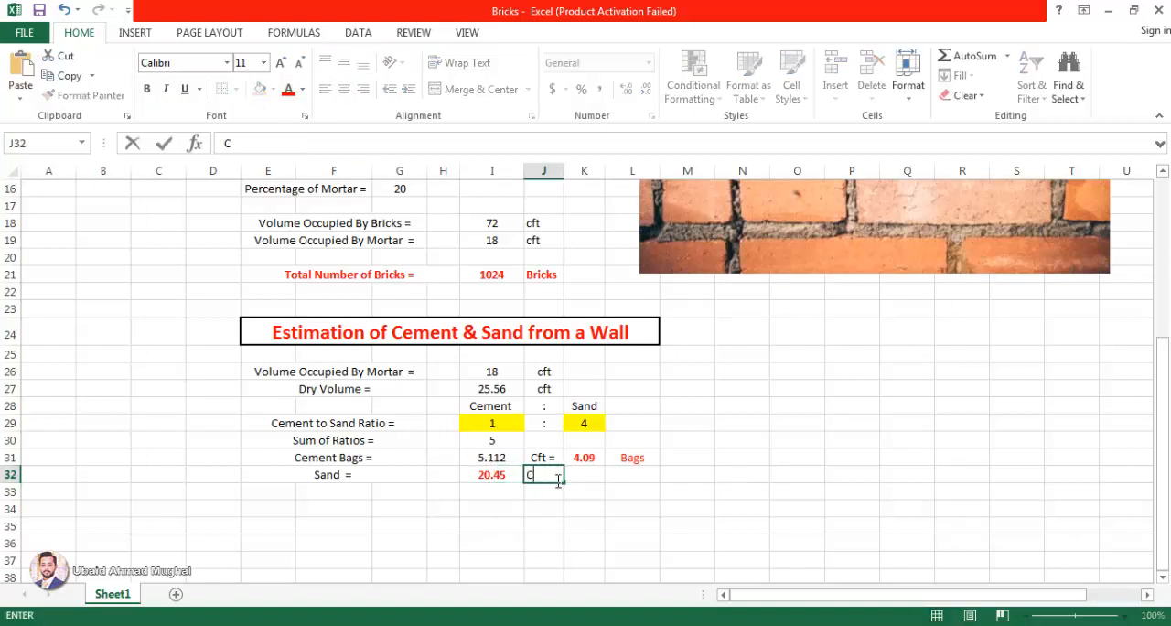
pyautogui.write('ft')
pyautogui.press('Return')
pyautogui.moveTo(536, 457); pyautogui.dragTo(541, 471)
pyautogui.click(495, 543)
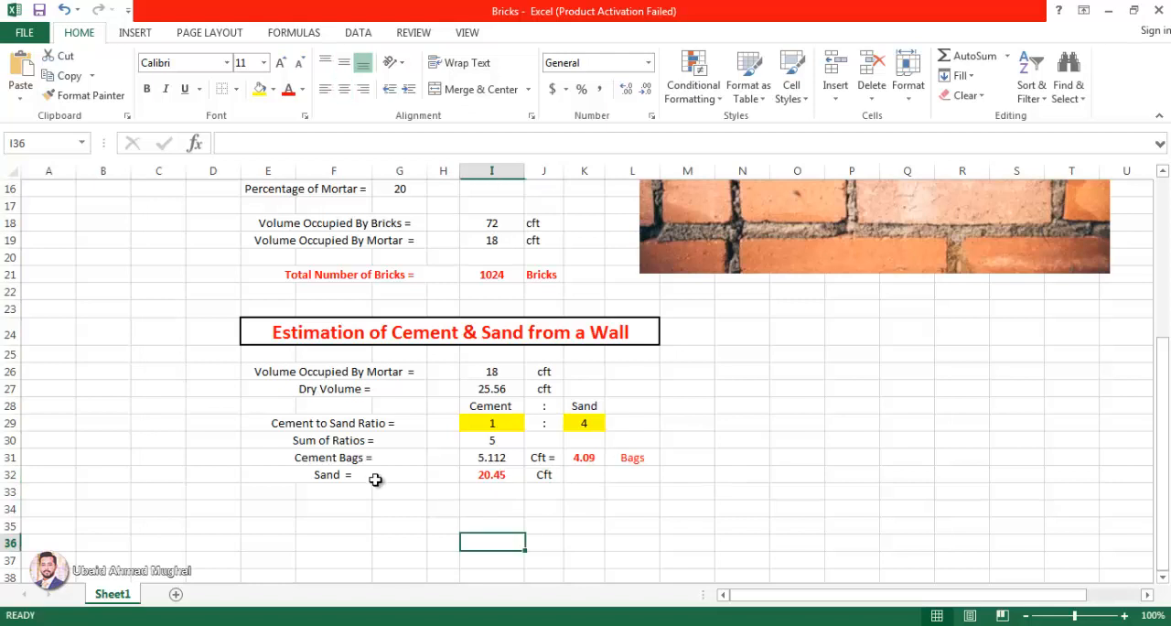
# Step: Add the sand quantity and cement bag count in L33 with =I32+K31 and compare the sum with the dry volume
pyautogui.click(648, 495)
pyautogui.write('=')
pyautogui.click(511, 474)
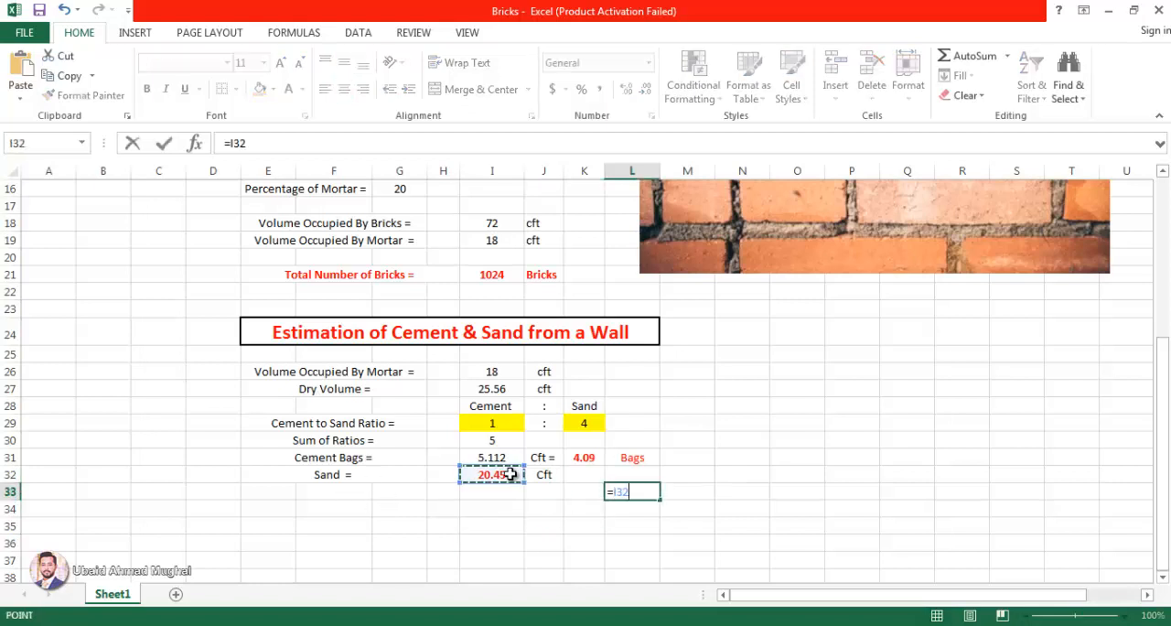
pyautogui.write('+')
pyautogui.click(585, 457)
pyautogui.press('Return')
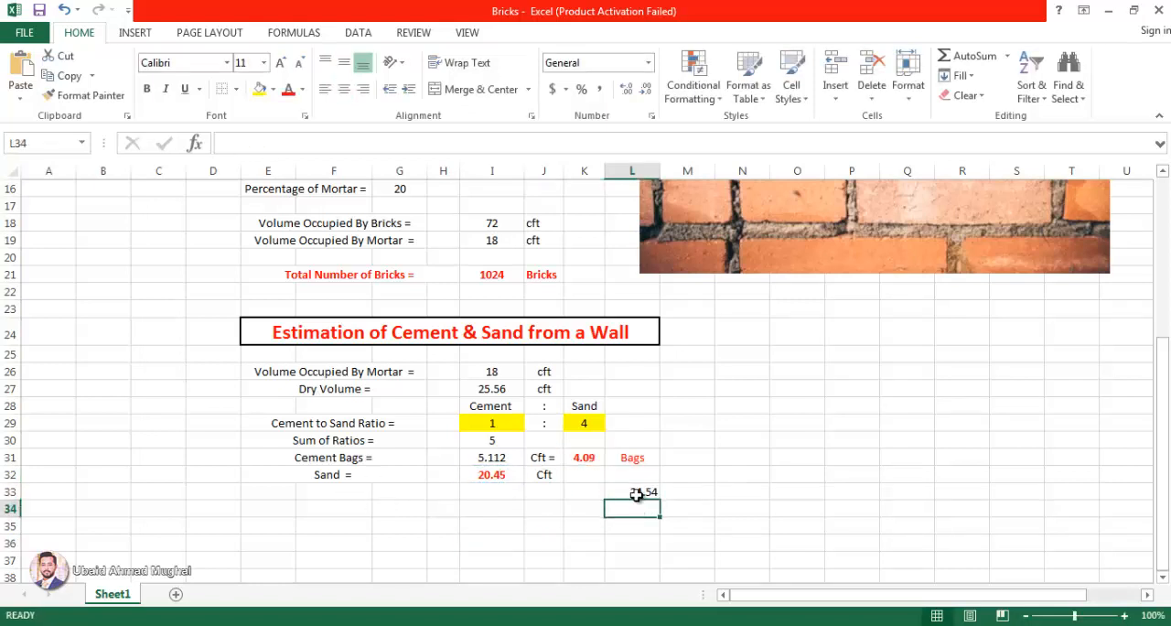
pyautogui.press('Up')
pyautogui.click(492, 388)
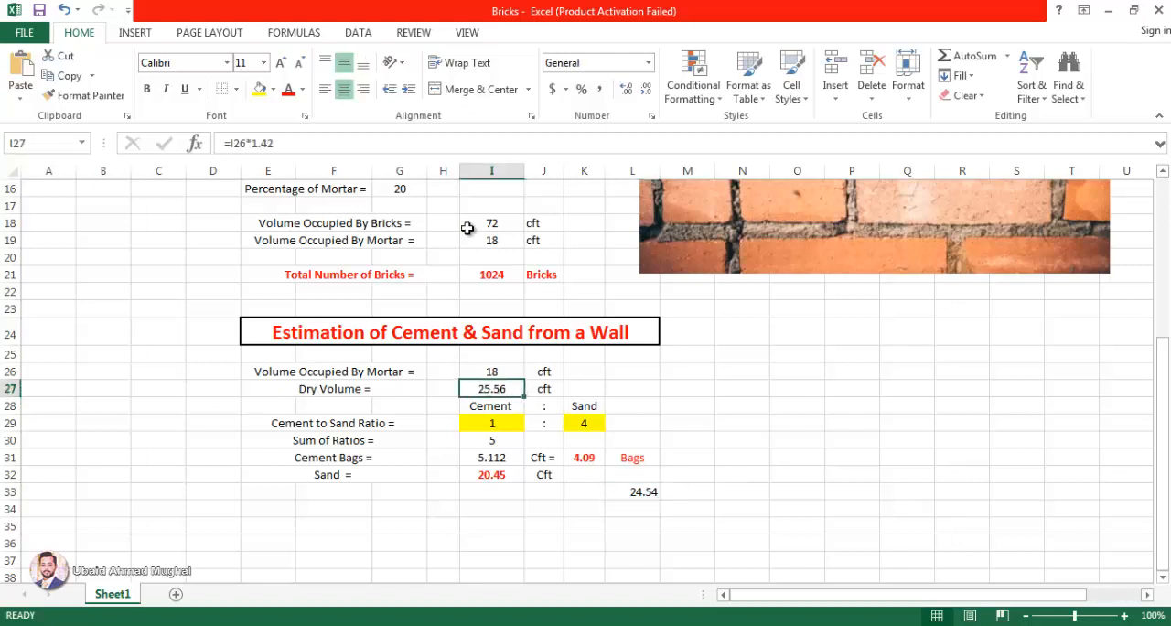
# Step: Widen column I slightly and inspect the sand formula in I32
pyautogui.moveTo(525, 171); pyautogui.dragTo(530, 171)
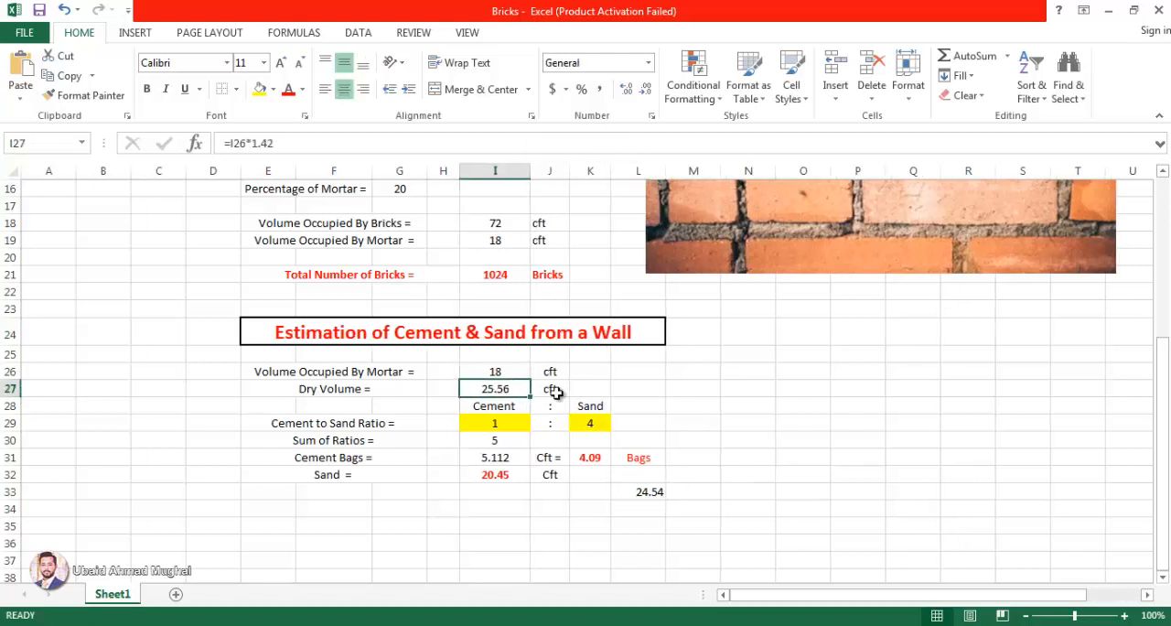
pyautogui.click(495, 475)
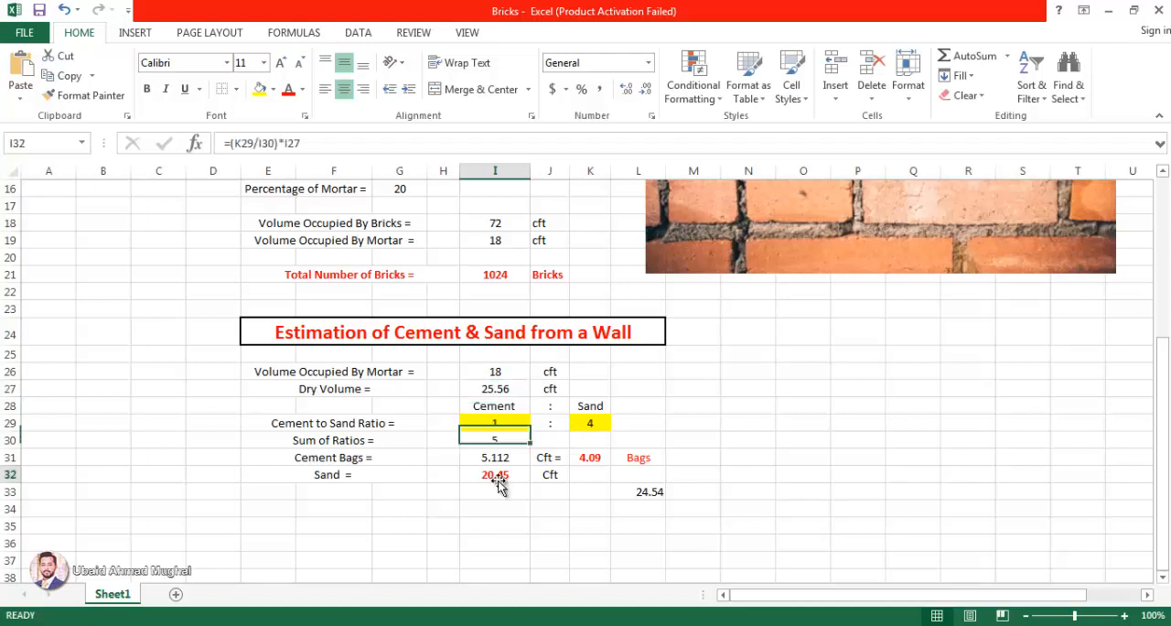
pyautogui.press('F2')
# Step: Change the check sum in L33 to =I32+I31 so it adds the cement volume instead of the bags
pyautogui.click(649, 490)
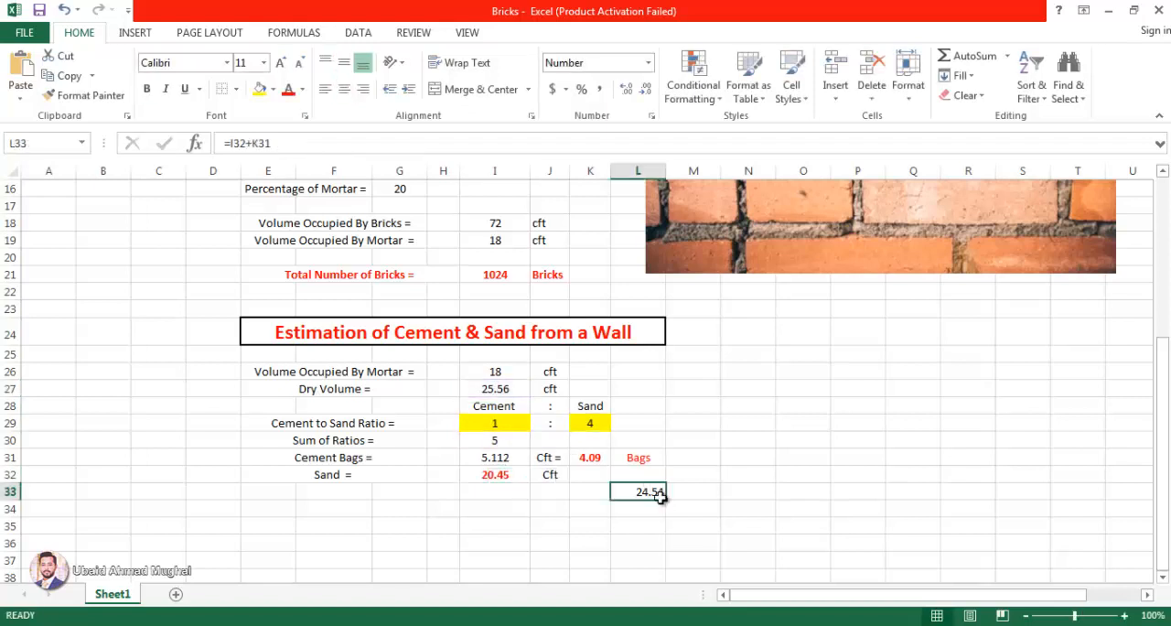
pyautogui.press('F2')
pyautogui.moveTo(594, 445); pyautogui.dragTo(510, 445)
pyautogui.doubleClick(642, 489)
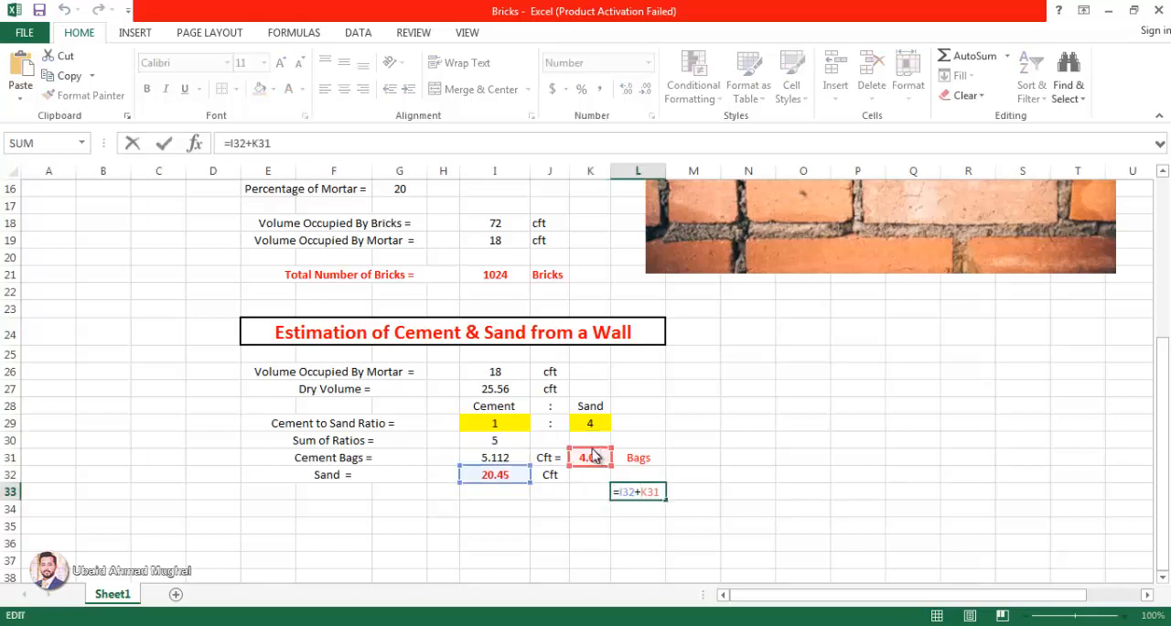
pyautogui.moveTo(596, 454); pyautogui.dragTo(503, 453)
pyautogui.press('Return')
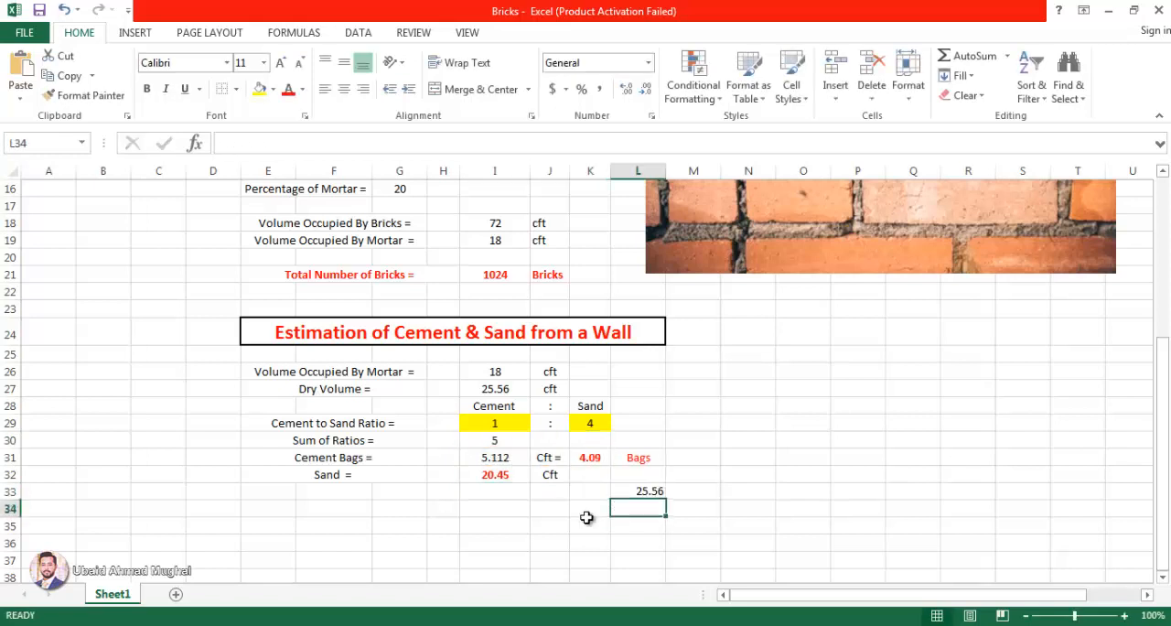
# Step: Clear the check sum from L33
pyautogui.click(648, 491)
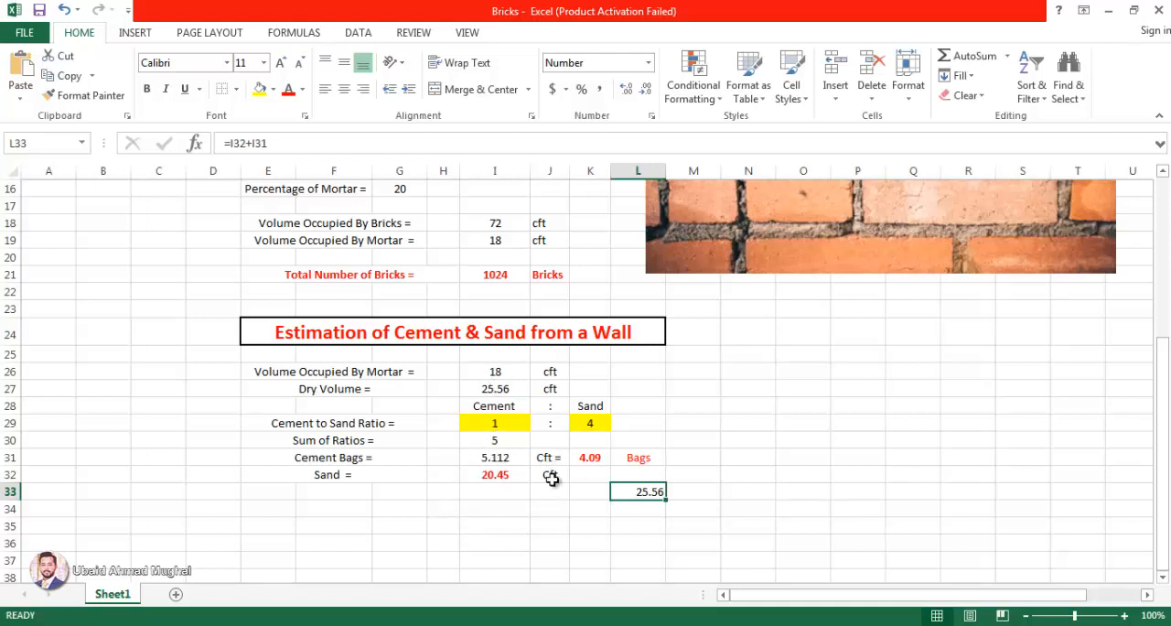
pyautogui.doubleClick(648, 492)
pyautogui.press('Escape')
pyautogui.click(675, 491)
pyautogui.click(778, 494)
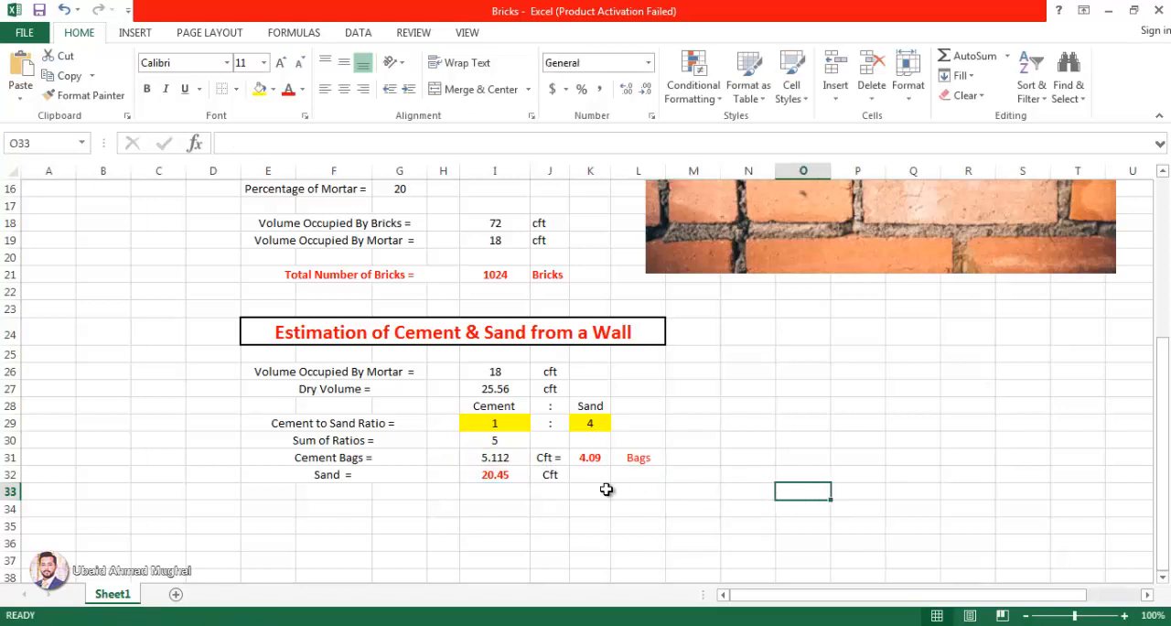
# Step: Examine the sand formula, the ratio sum, the sand ratio and the wall size inputs that drive the estimate
pyautogui.click(480, 478)
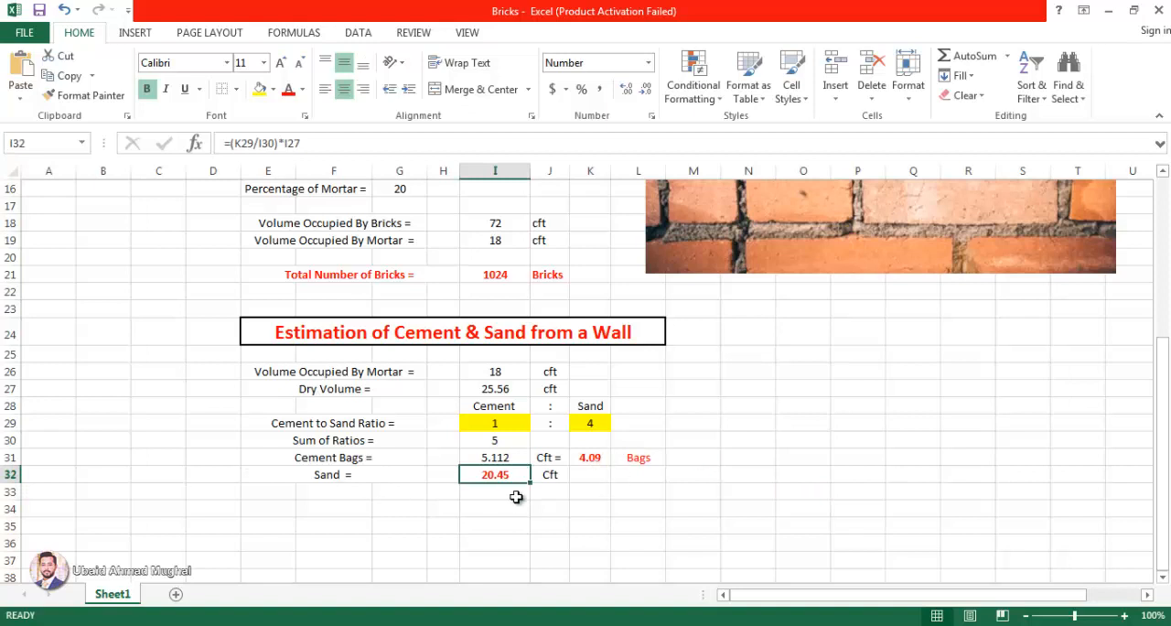
pyautogui.click(495, 438)
pyautogui.click(590, 422)
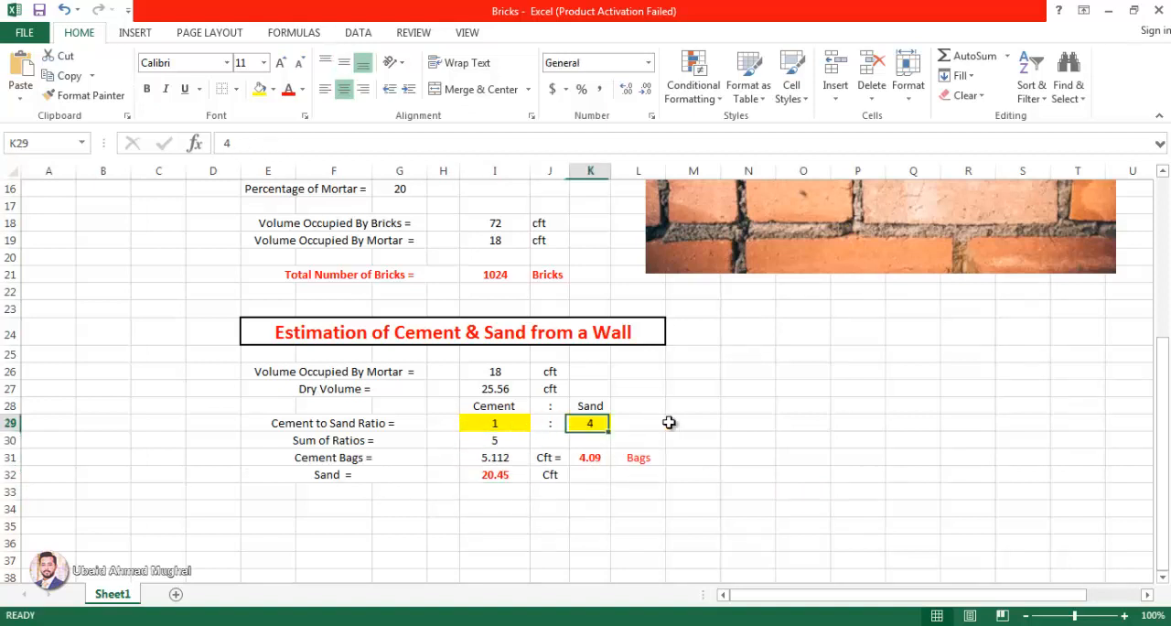
pyautogui.scroll(2, 681, 420)
pyautogui.scroll(3, 701, 435)
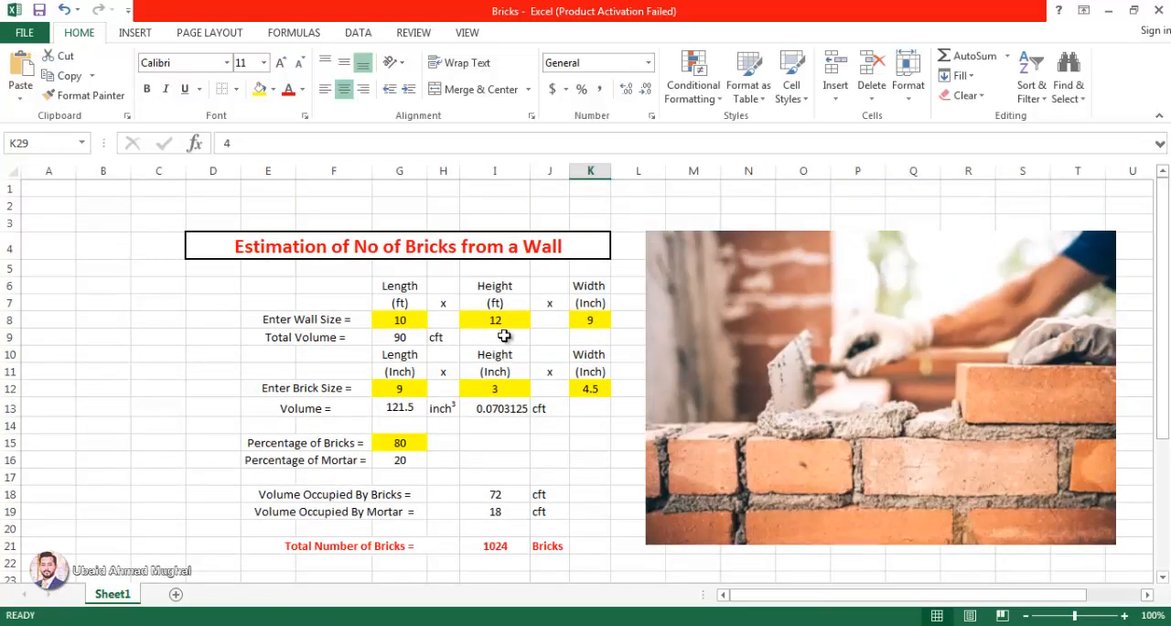
pyautogui.click(590, 320)
pyautogui.scroll(-6, 594, 411)
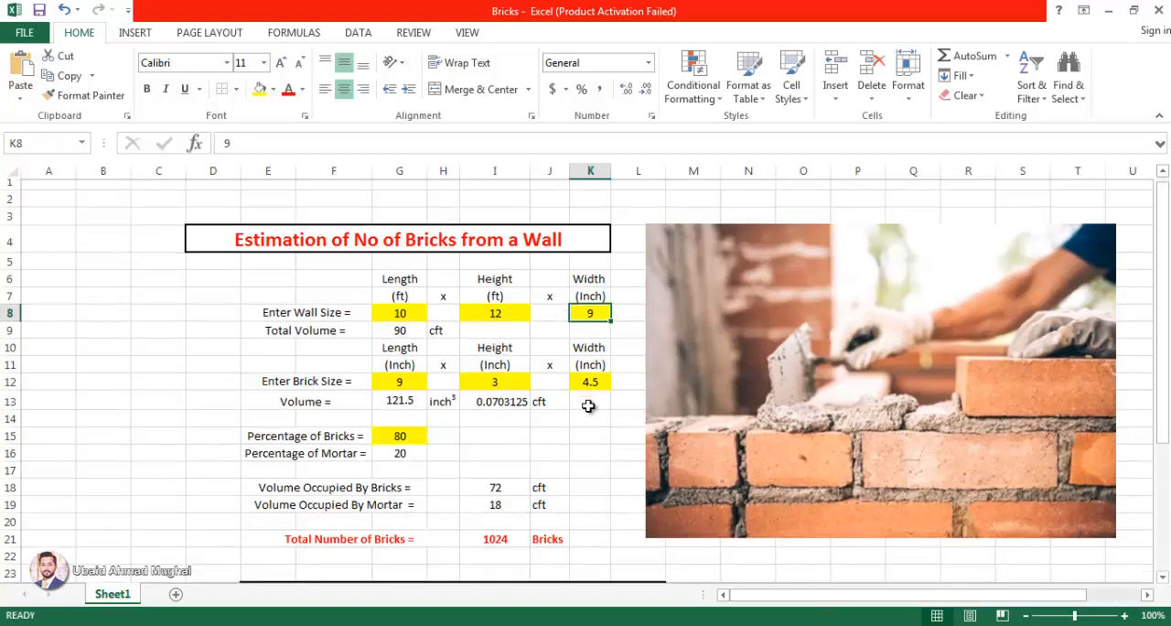
pyautogui.scroll(3, 493, 351)
pyautogui.scroll(2, 494, 351)
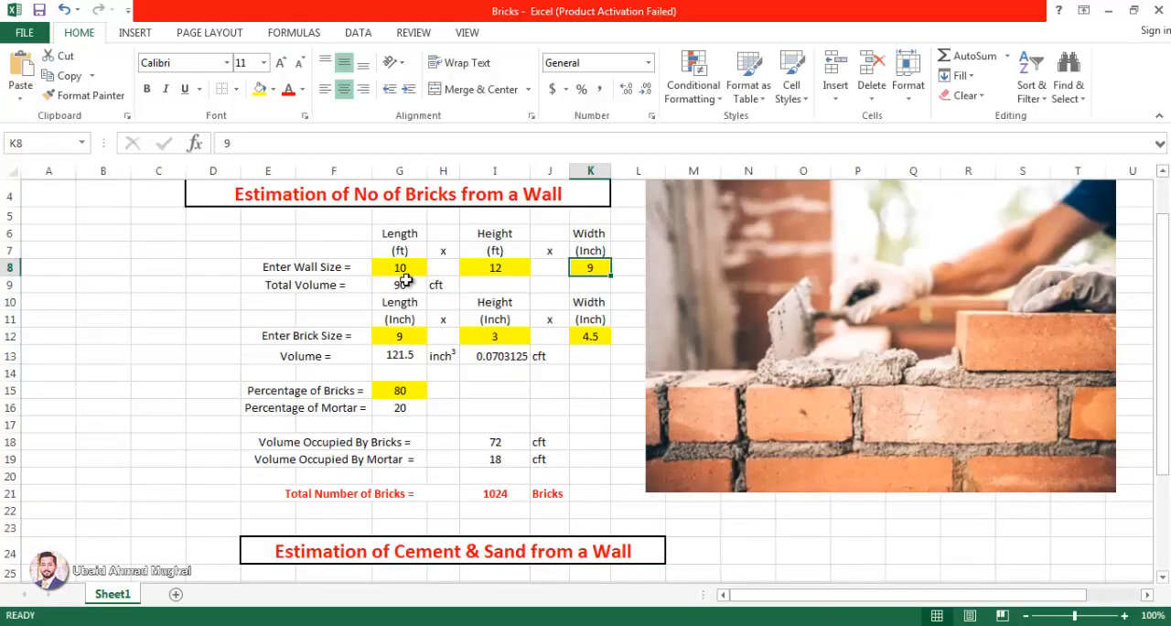
# Step: Set the wall length in G8 to 12 ft and check the cement and sand quantities
pyautogui.doubleClick(402, 266)
pyautogui.press('BackSpace')
pyautogui.write('2')
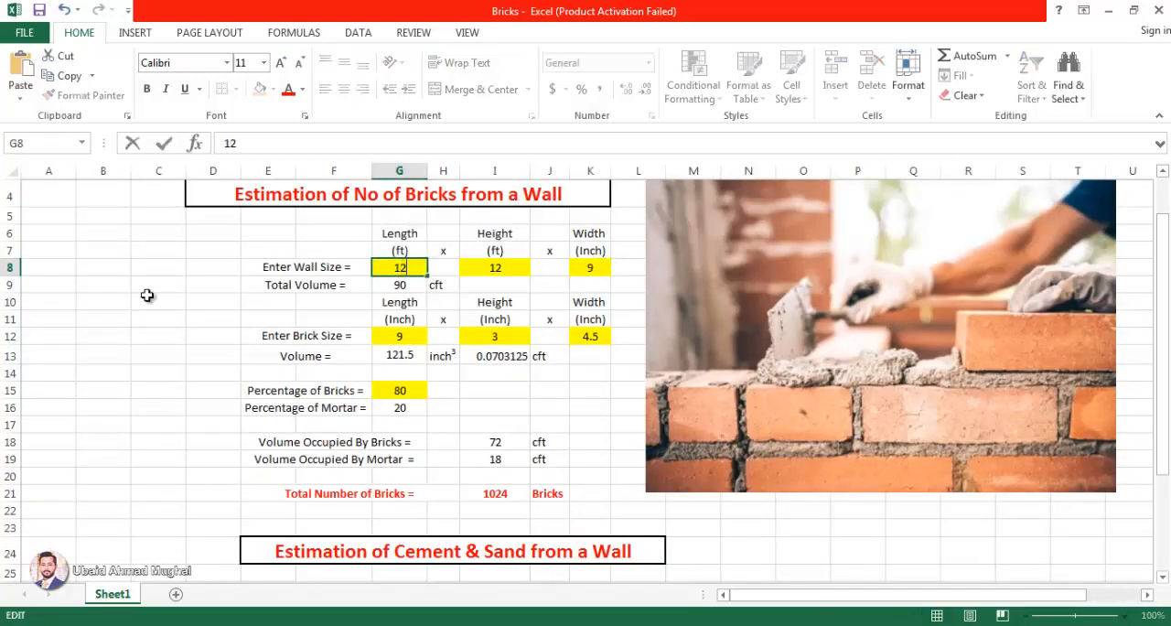
pyautogui.click(151, 300)
pyautogui.scroll(-4, 580, 350)
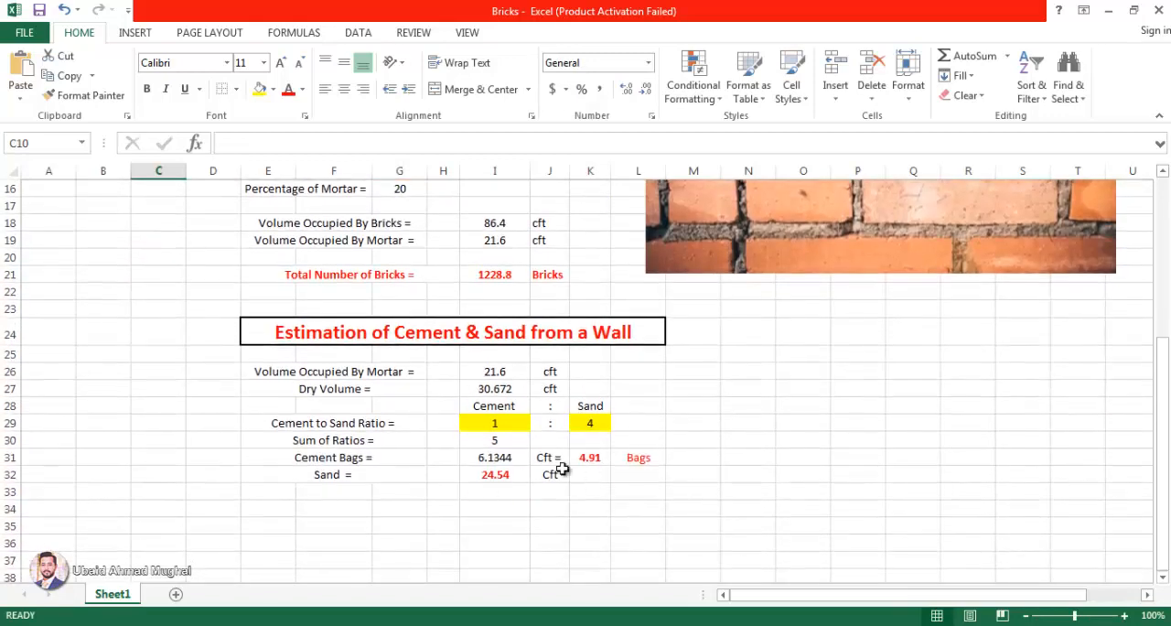
pyautogui.scroll(5, 371, 418)
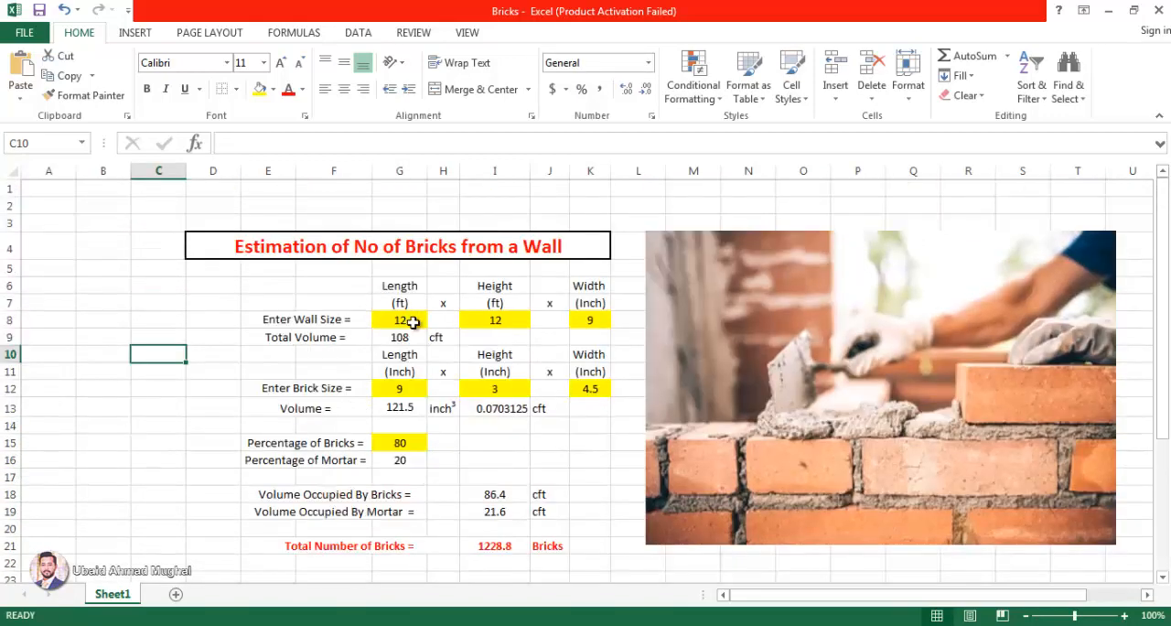
# Step: Set the wall length in G8 to 20 ft and check the cement bags result in K31
pyautogui.click(412, 320)
pyautogui.write('20')
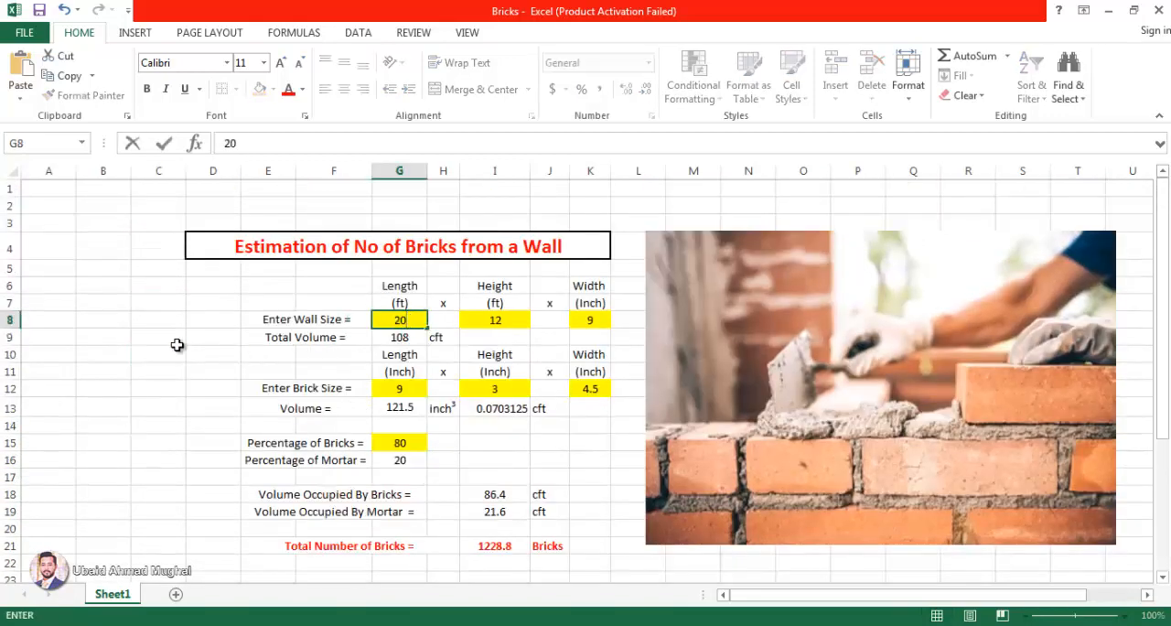
pyautogui.click(175, 341)
pyautogui.scroll(-4, 613, 402)
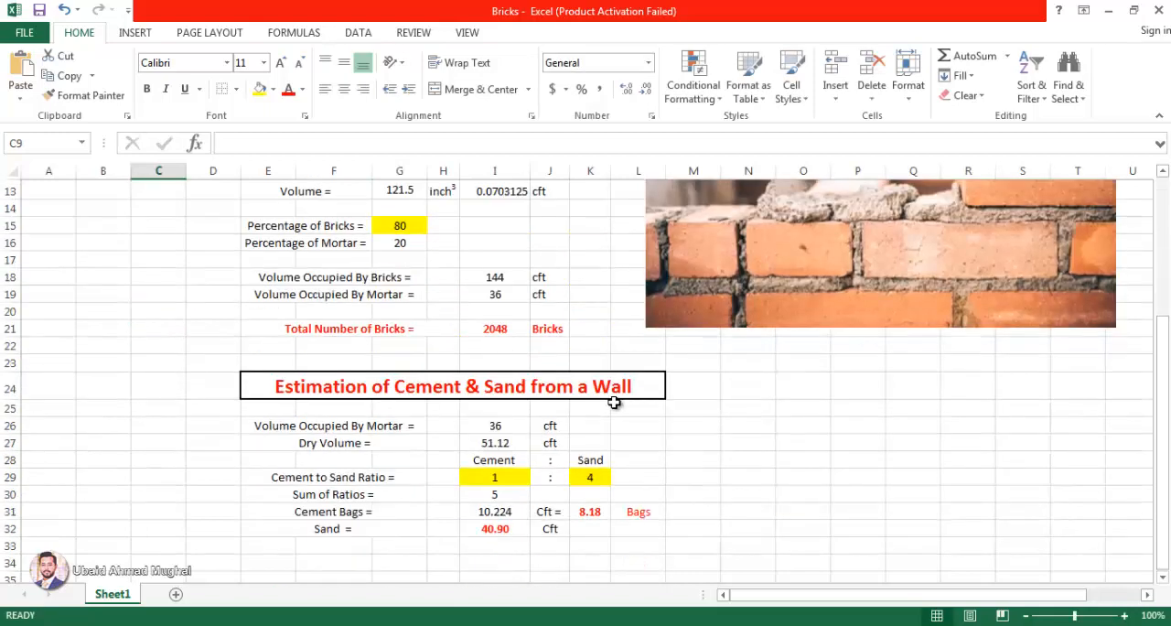
pyautogui.click(593, 509)
pyautogui.scroll(4, 455, 409)
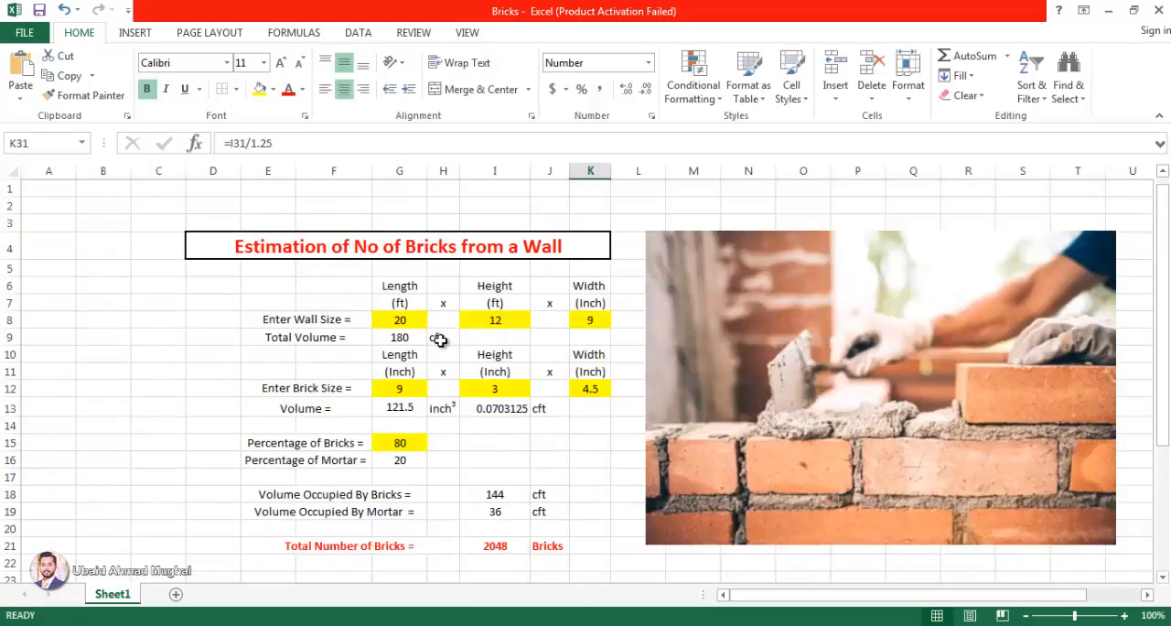
# Step: Set the sand part of the cement to sand ratio in K29 to 3 and check the cement bags
pyautogui.scroll(-5, 494, 353)
pyautogui.click(573, 423)
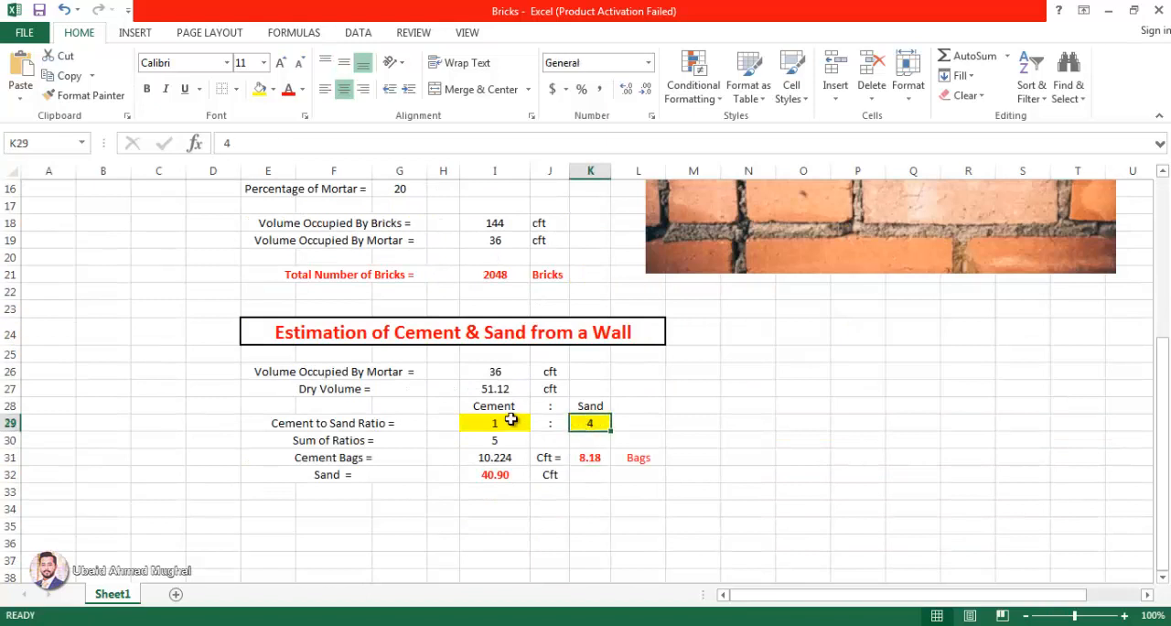
pyautogui.write('3')
pyautogui.click(742, 420)
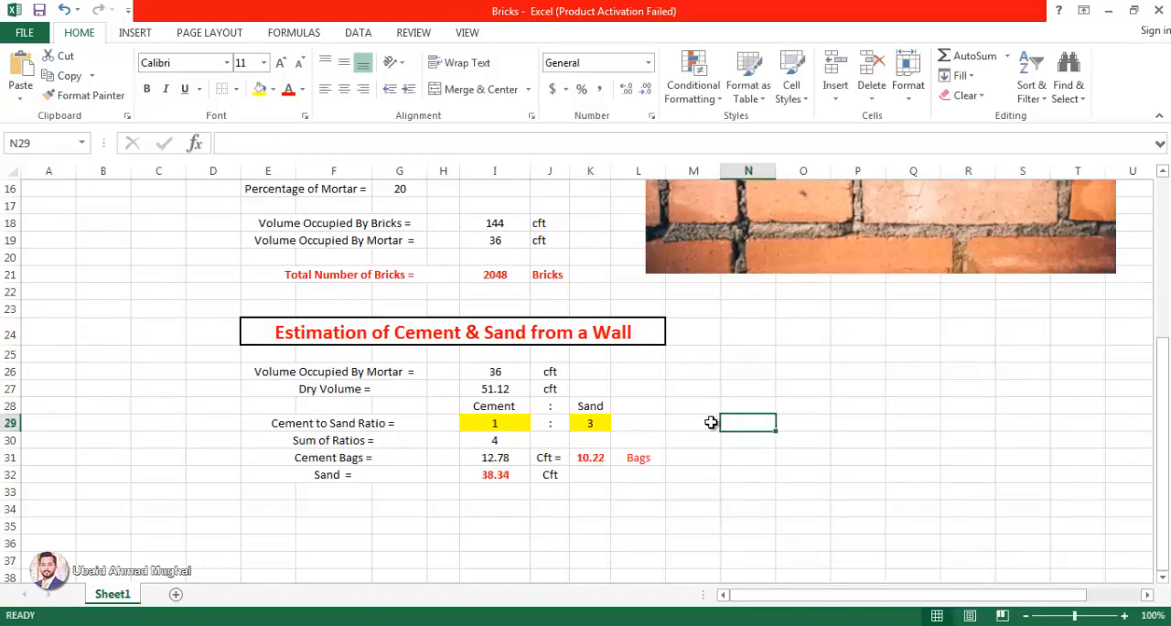
pyautogui.click(592, 459)
# Step: Set the sand part of the cement to sand ratio in K29 to 5
pyautogui.click(592, 422)
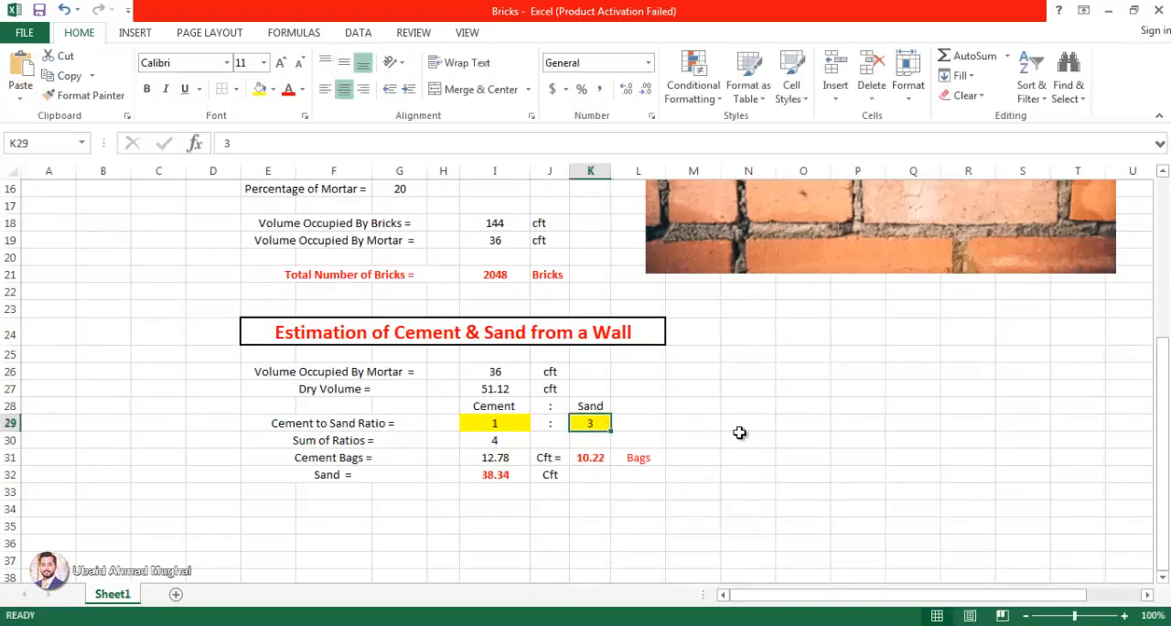
pyautogui.write('5')
pyautogui.click(723, 457)
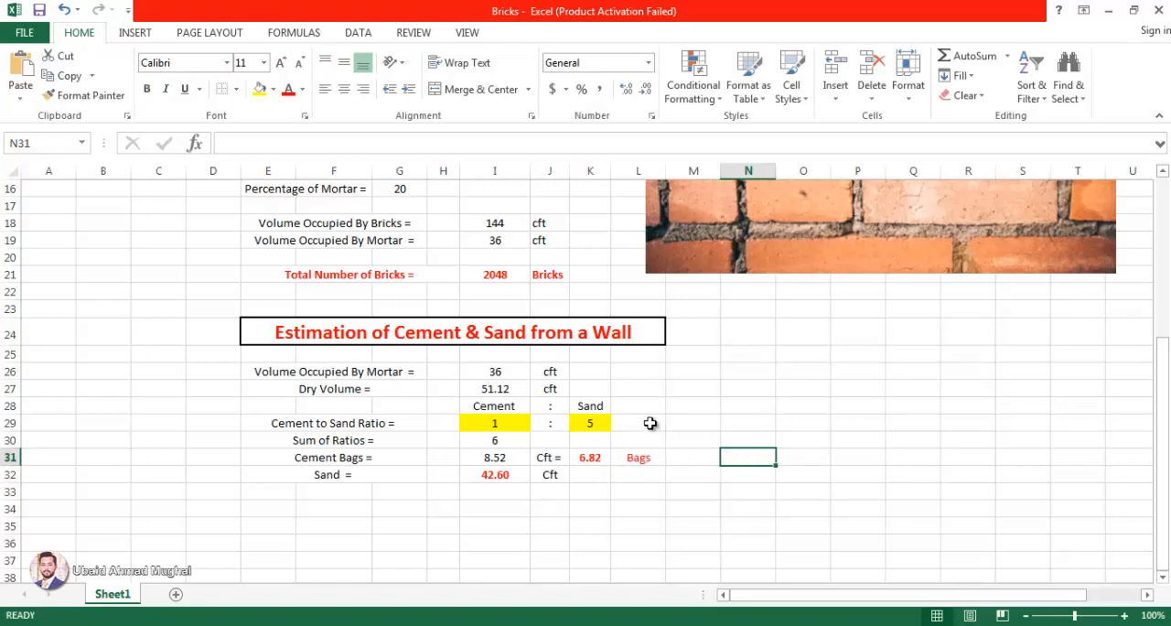
pyautogui.scroll(5, 695, 380)
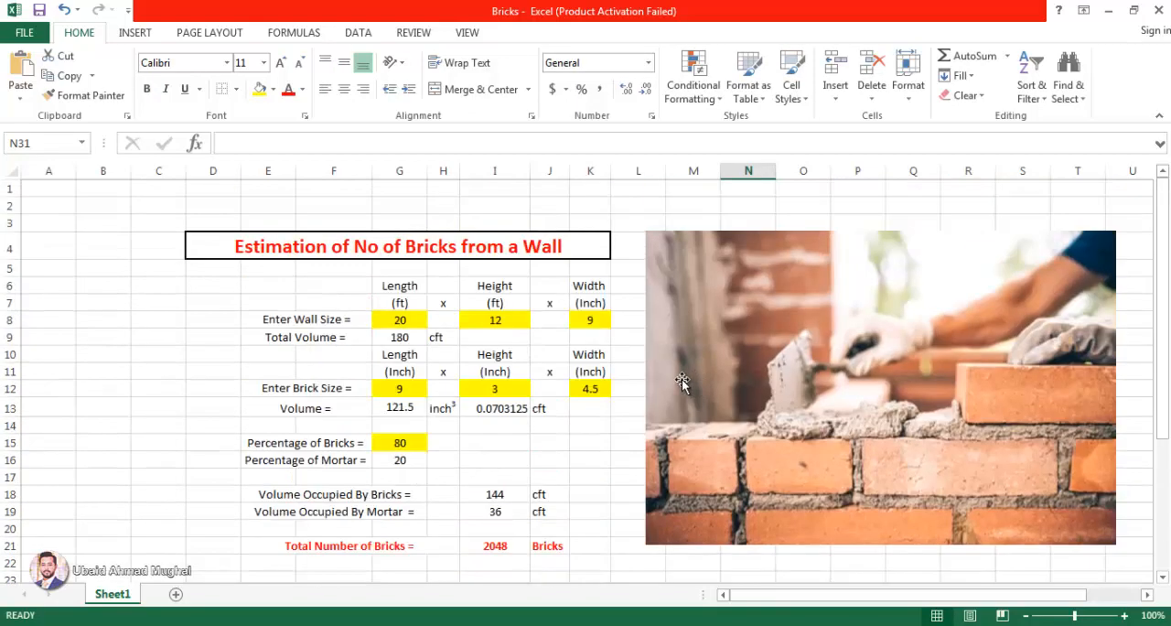
pyautogui.scroll(-4, 682, 381)
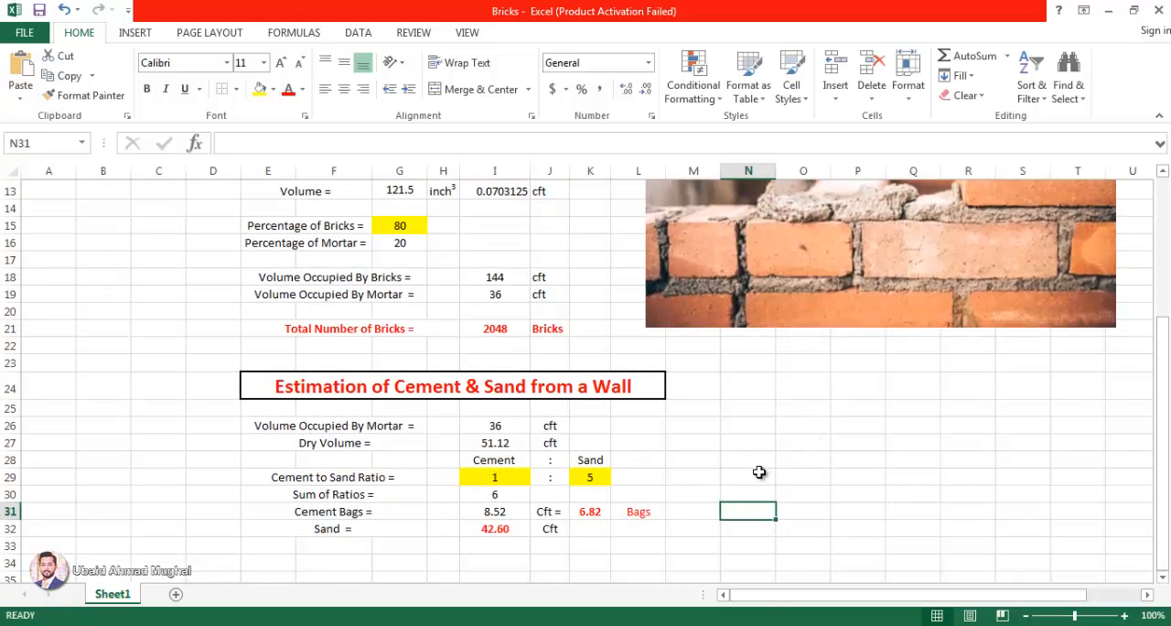
pyautogui.moveTo(1167, 454); pyautogui.dragTo(1168, 514)
pyautogui.click(967, 462)
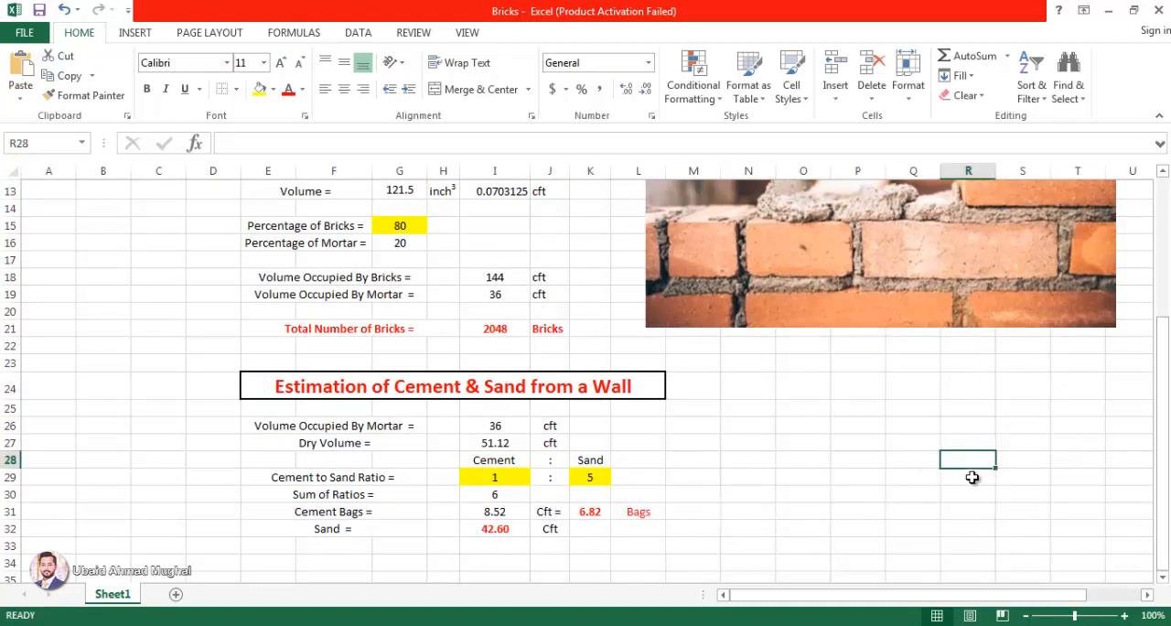